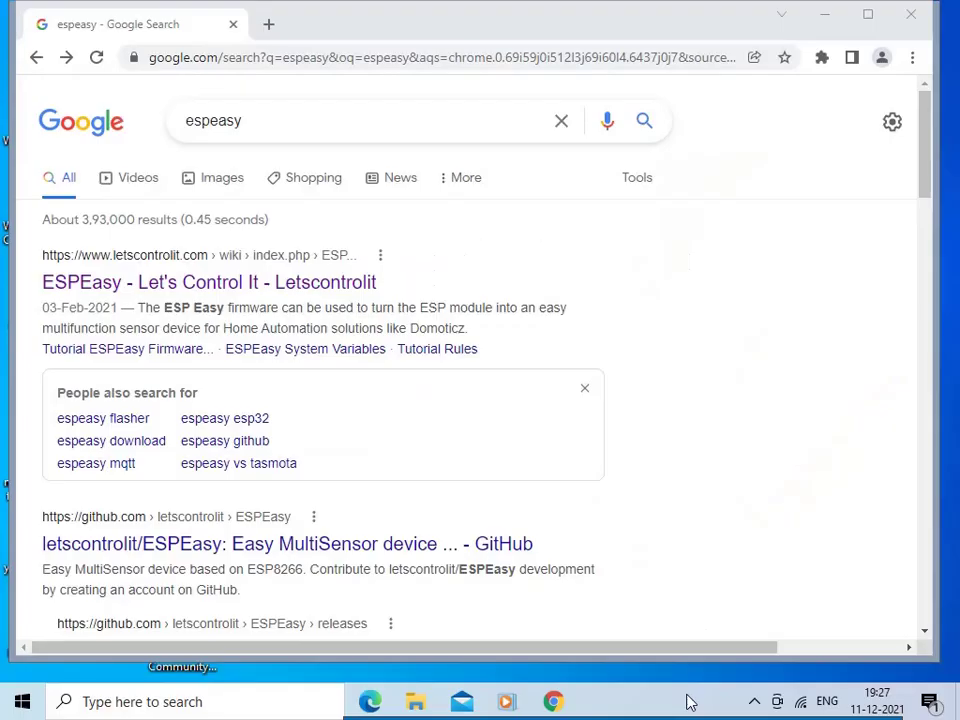
Open the 'ESPEasy - Let's Control It' wiki result from the espeasy search results.
left_click(185, 128)
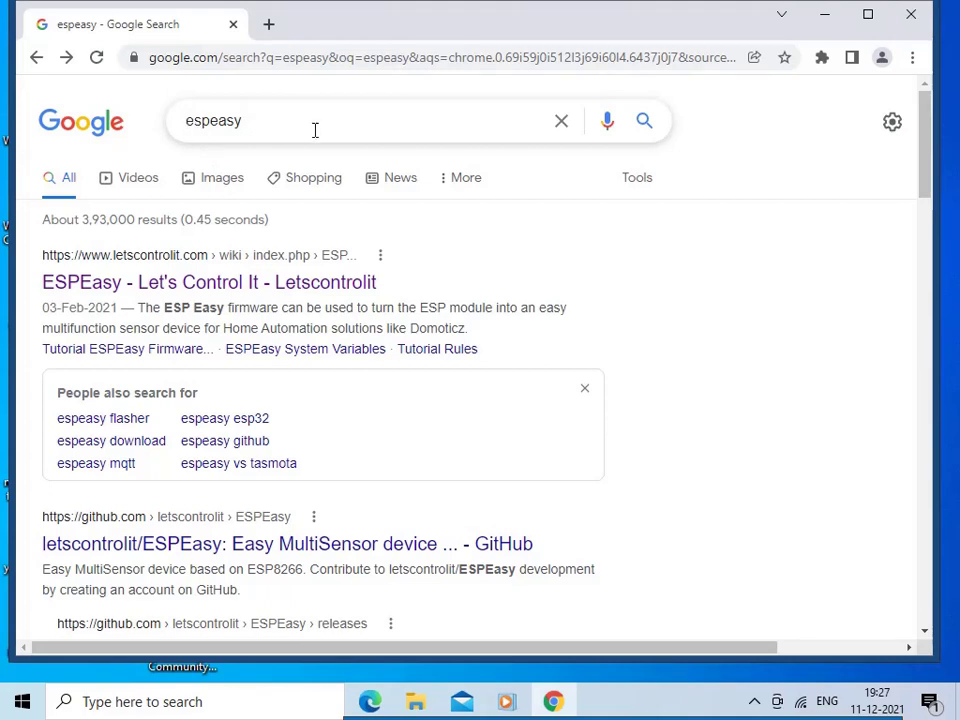
left_click(318, 290)
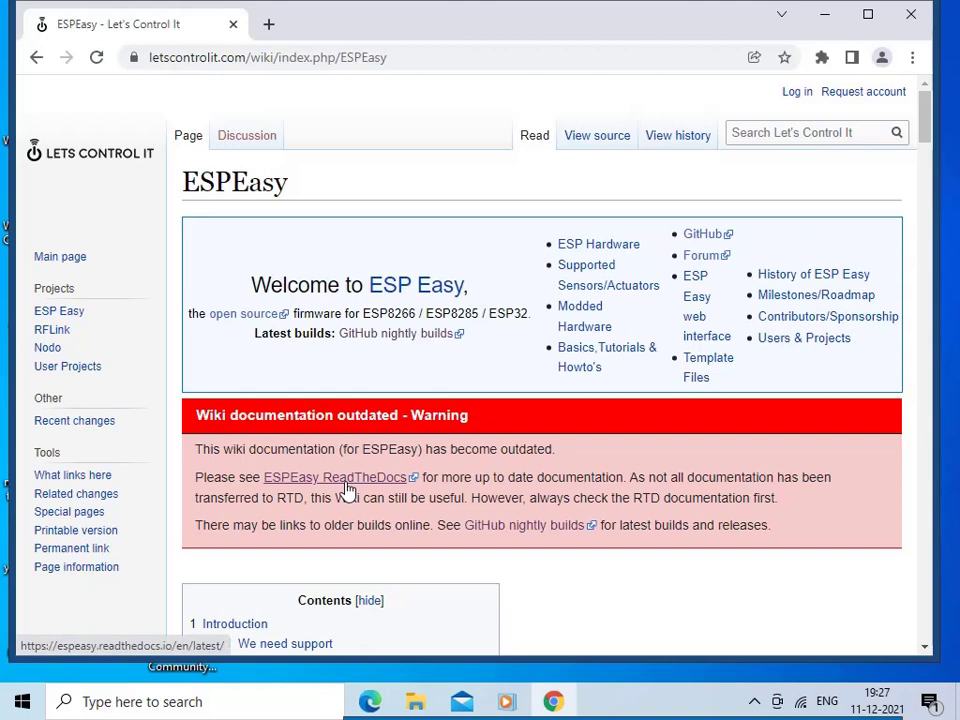
Follow the ESPEasy ReadTheDocs link in the outdated-documentation warning and scroll its contents.
left_click(347, 490)
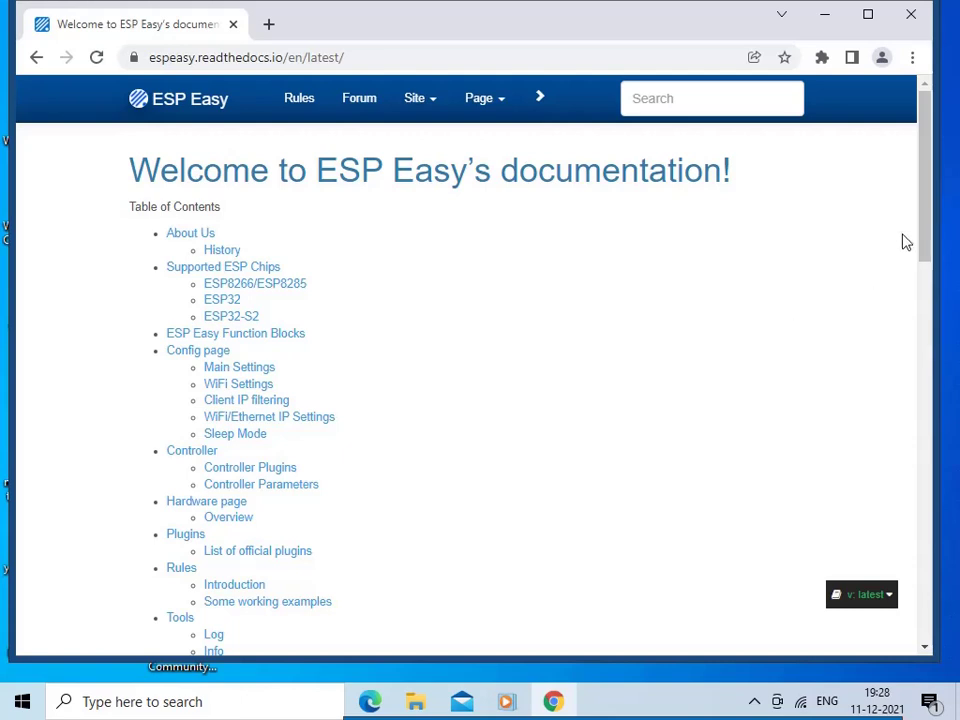
left_click_drag(924, 229, 932, 385)
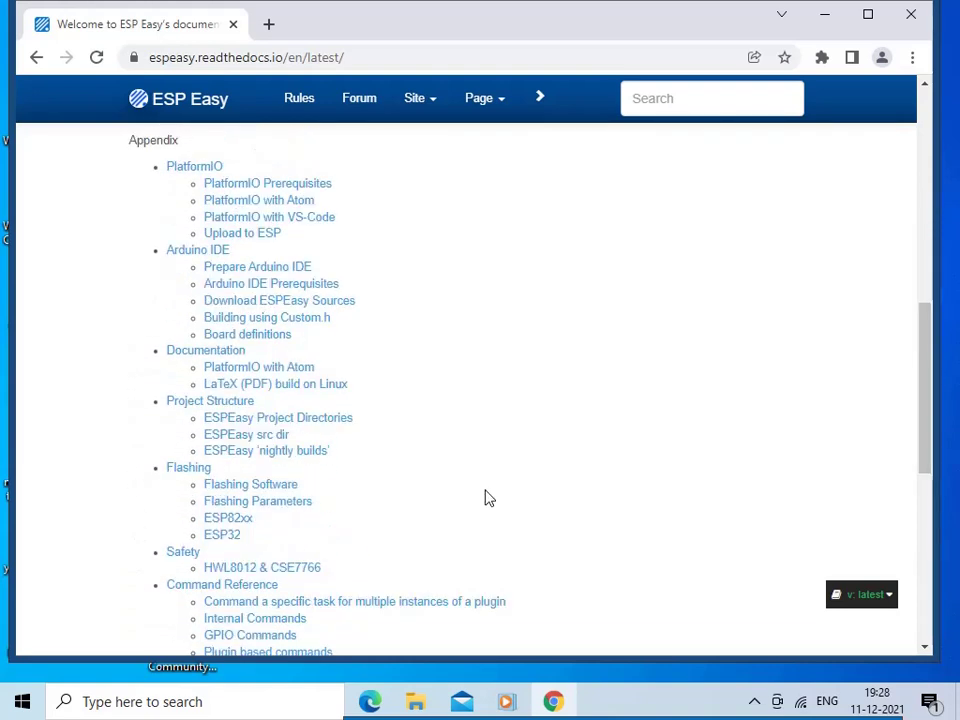
Go through the 'ESPEasy nightly builds' section to the GitHub releases page listing mega-20211105.
left_click(288, 456)
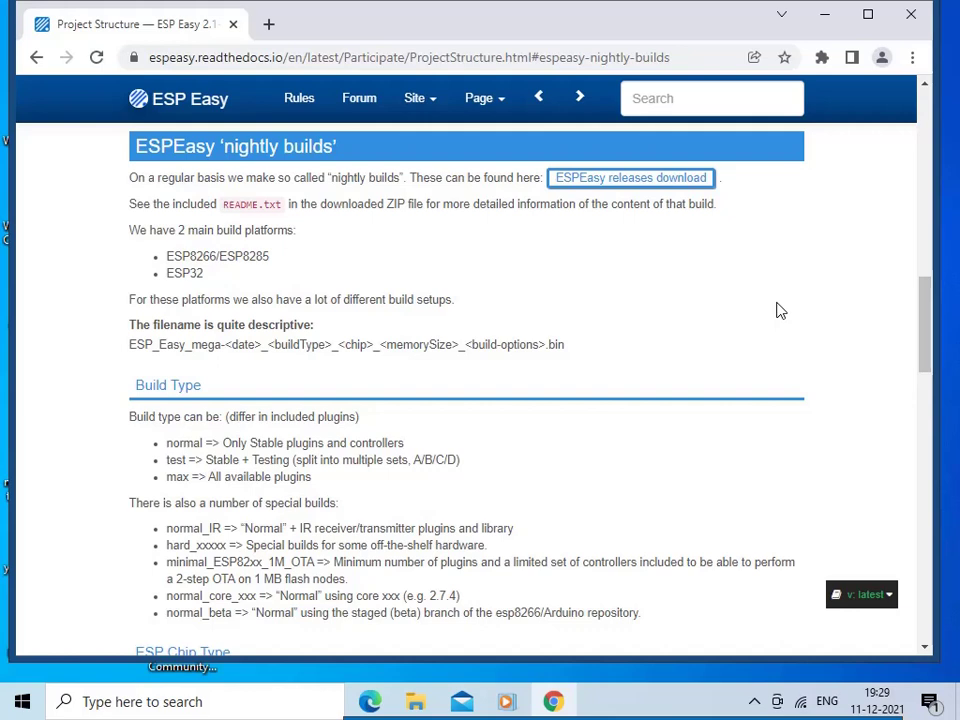
left_click(607, 186)
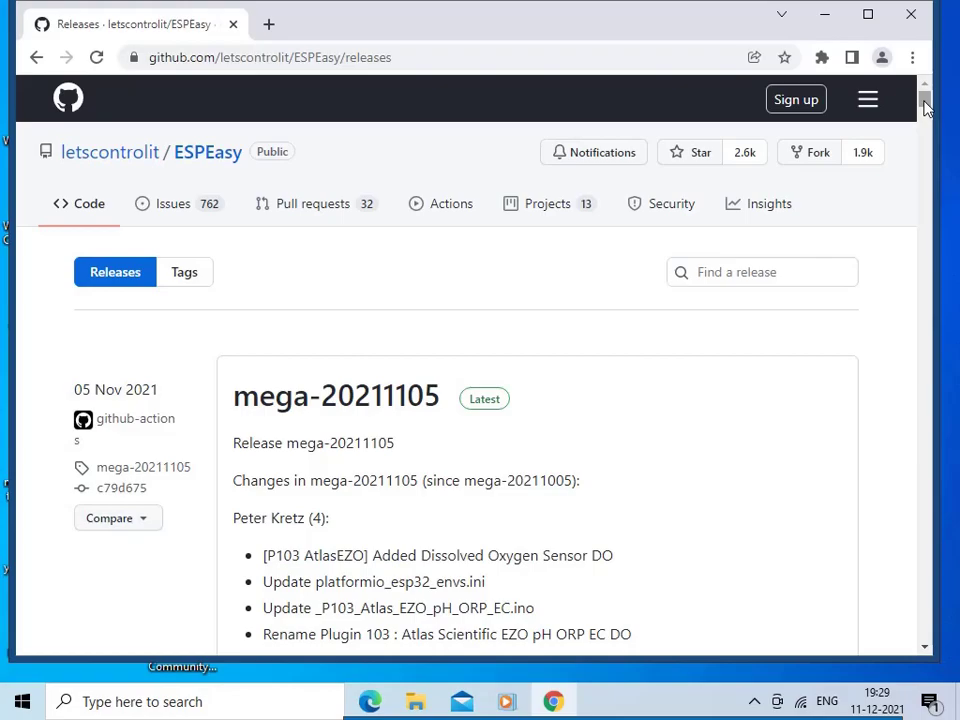
left_click_drag(925, 107, 926, 150)
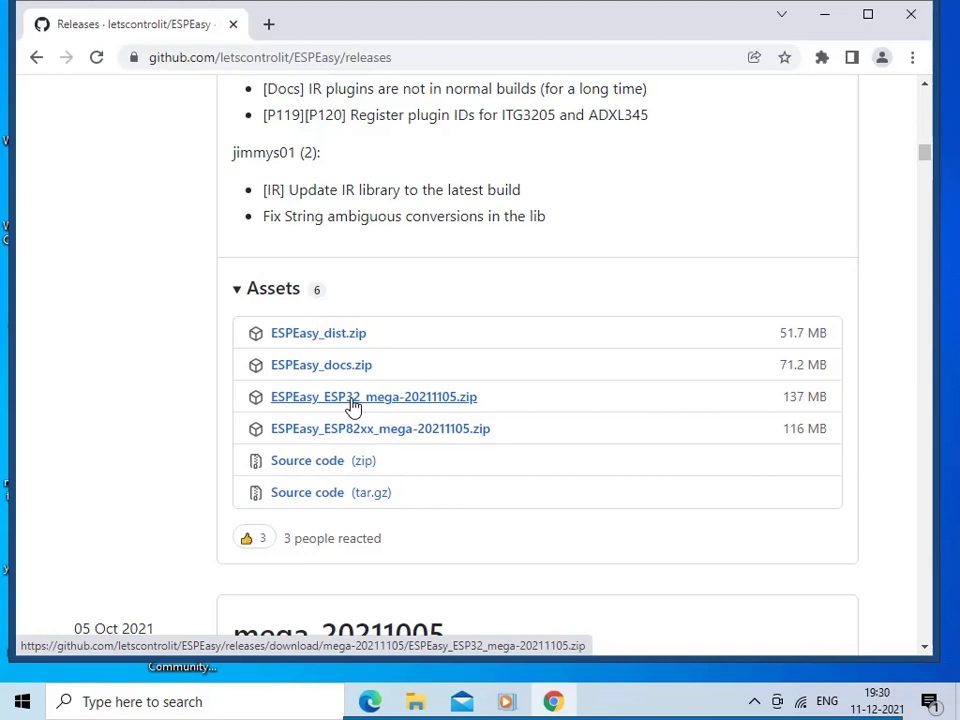
Switch to File Explorer showing the 76 firmware files in E:\EspEasy\bin.
left_click(415, 706)
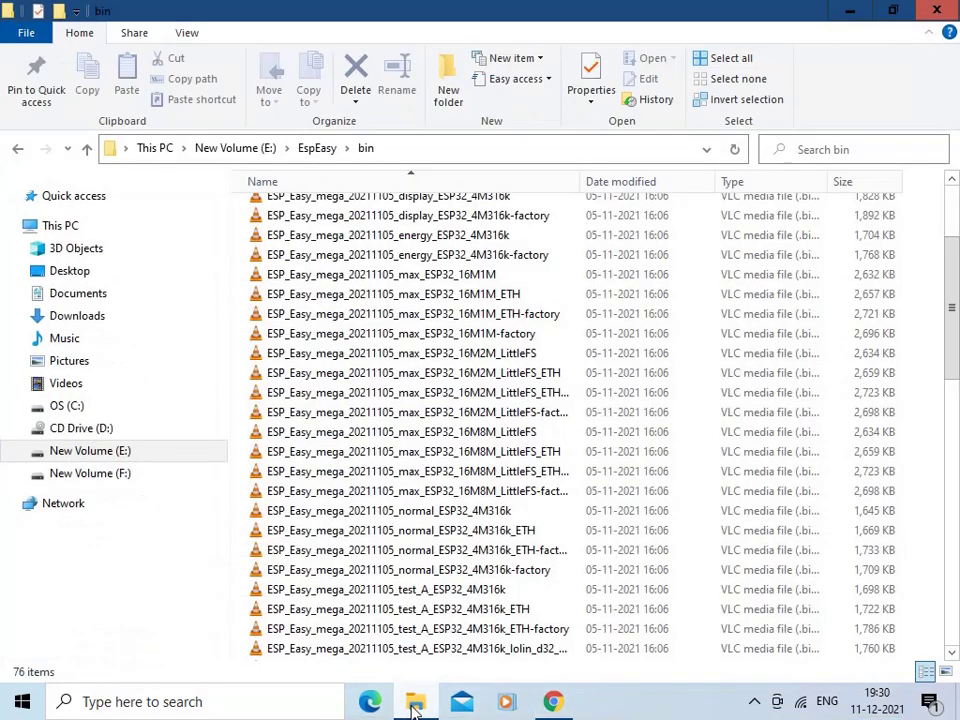
Browse the ESP_Easy_mega_20211105 ESP32 .bin builds in the EspEasy bin folder.
key("alt+Up")
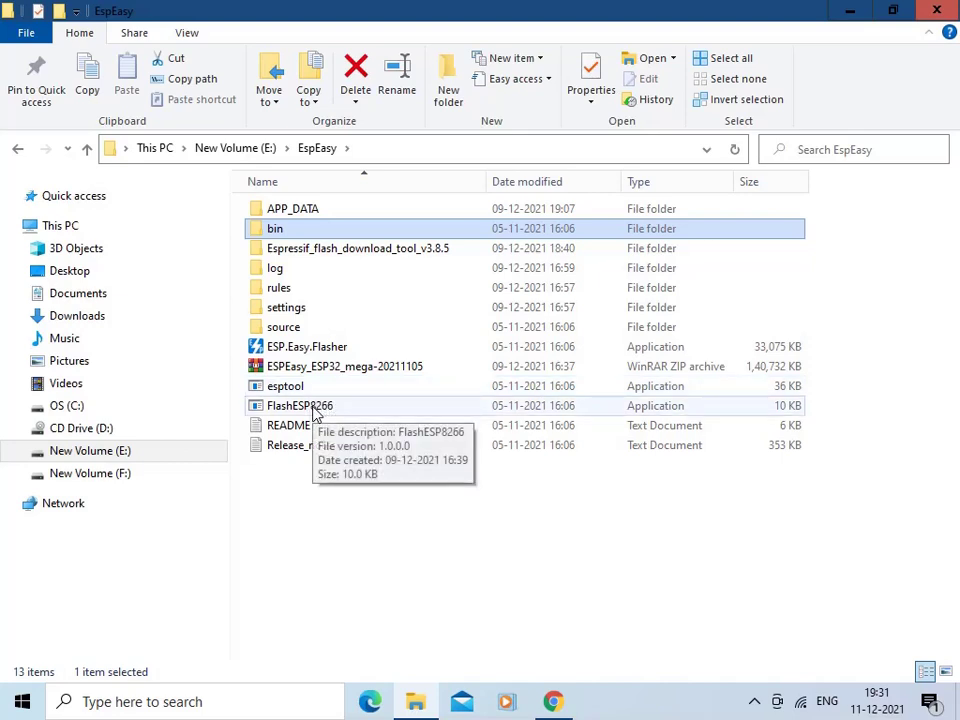
double_click(276, 232)
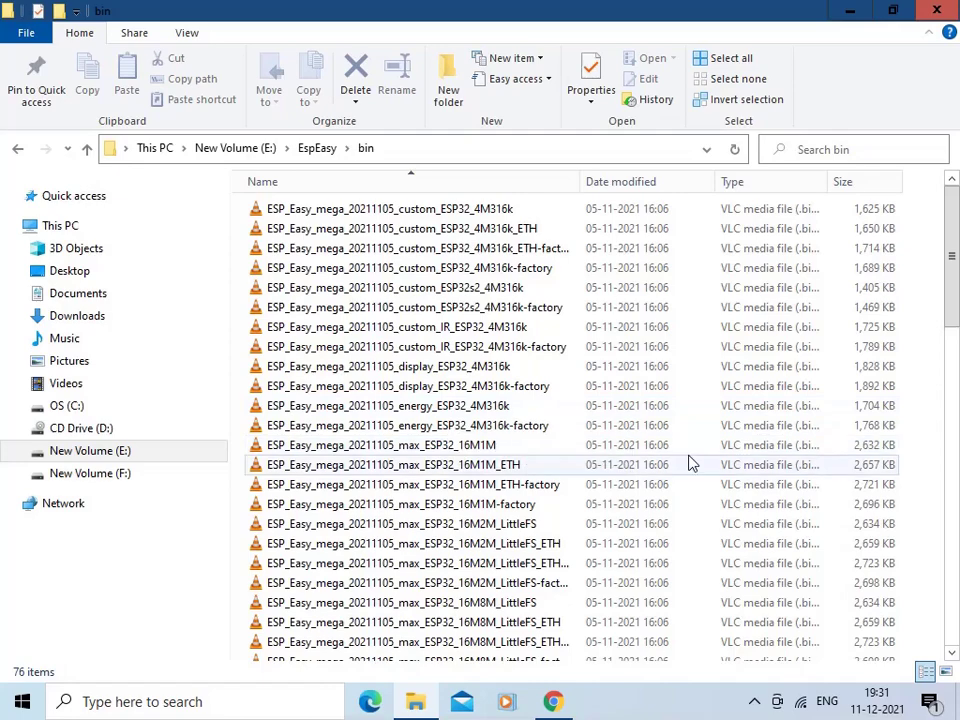
left_click_drag(953, 295, 956, 360)
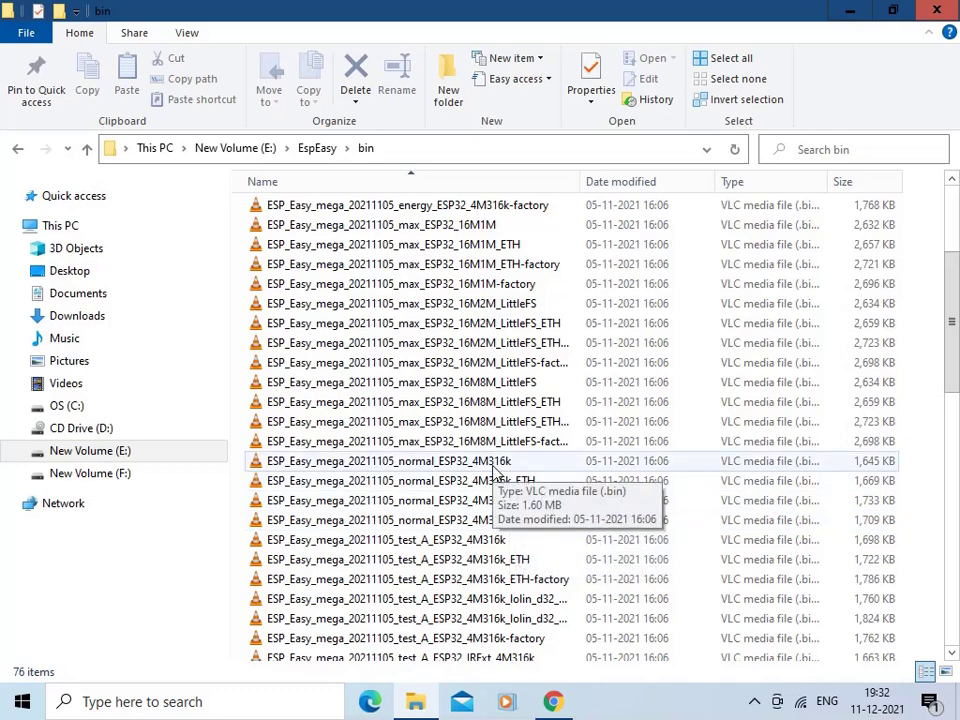
Open the Espressif_flash_download_tool_v3.8.5 folder and select flash_download_tool_3.8.5.
key("alt+Up")
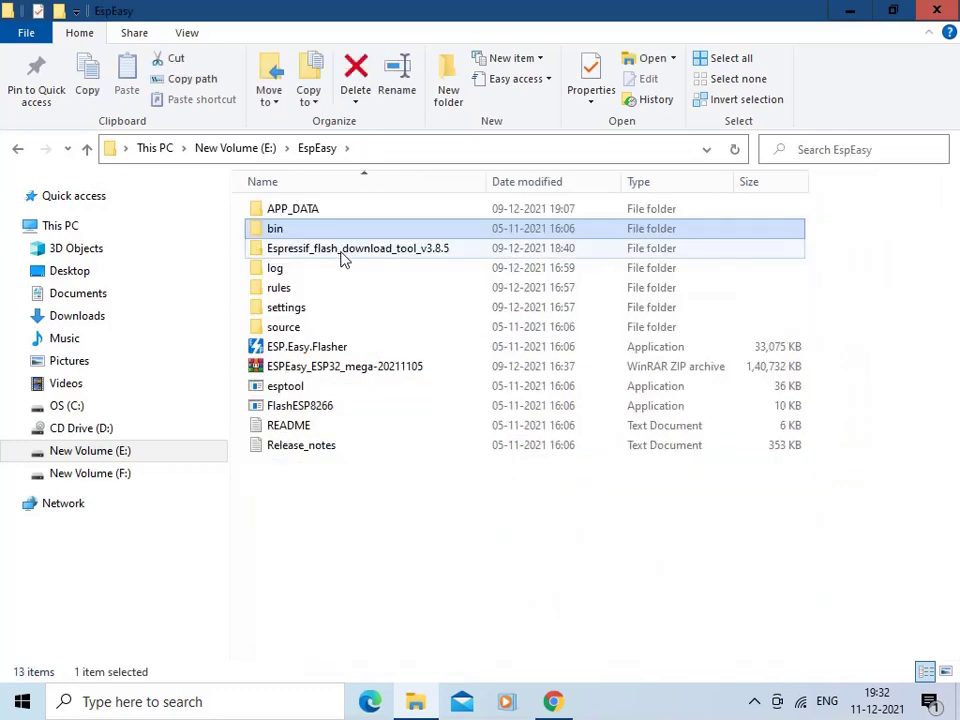
double_click(338, 254)
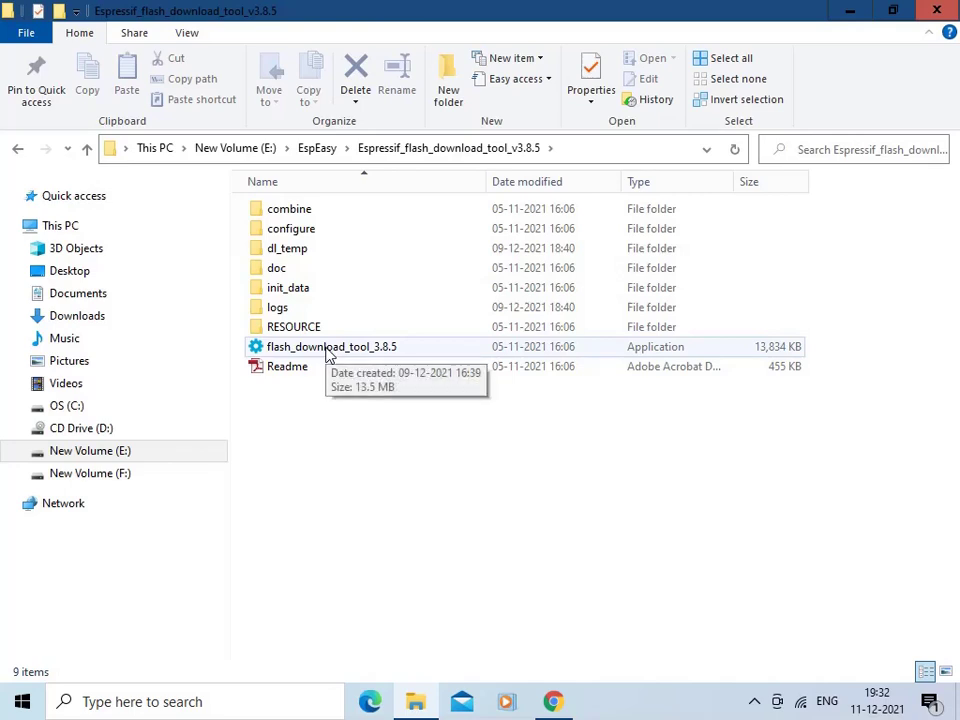
left_click(327, 352)
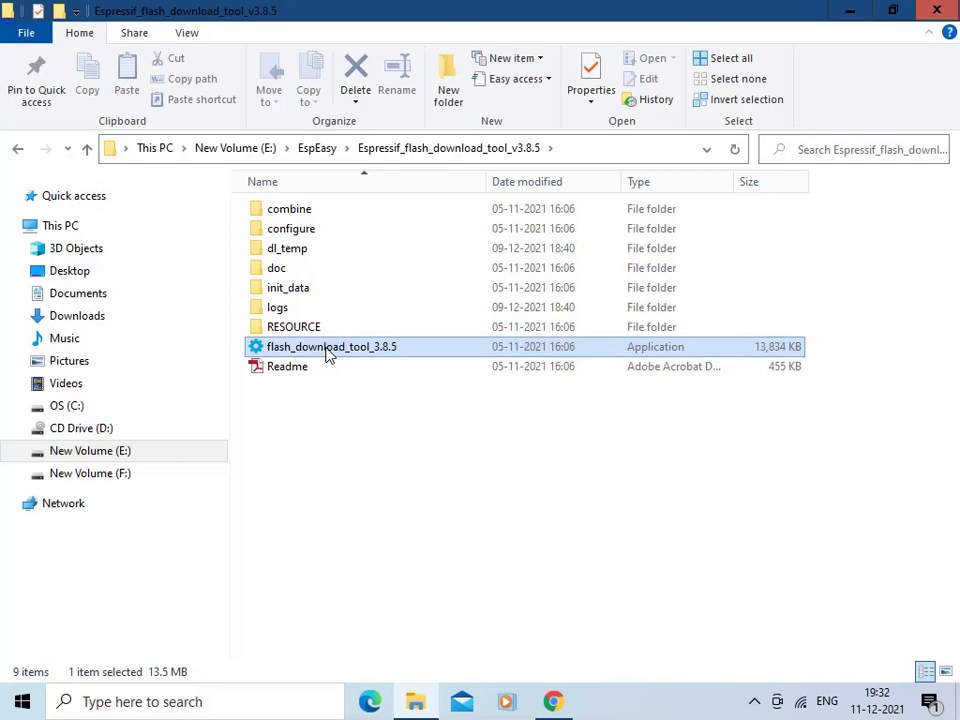
Launch flash_download_tool_3.8.5 in Developer Mode and open the ESP32 DownloadTool.
double_click(327, 352)
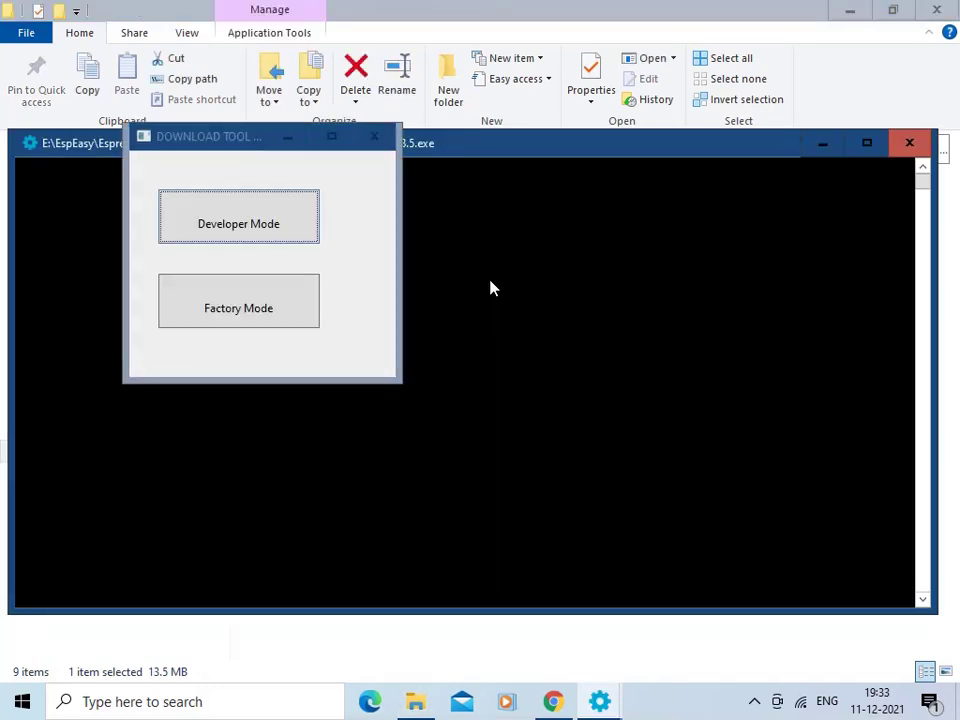
left_click(272, 230)
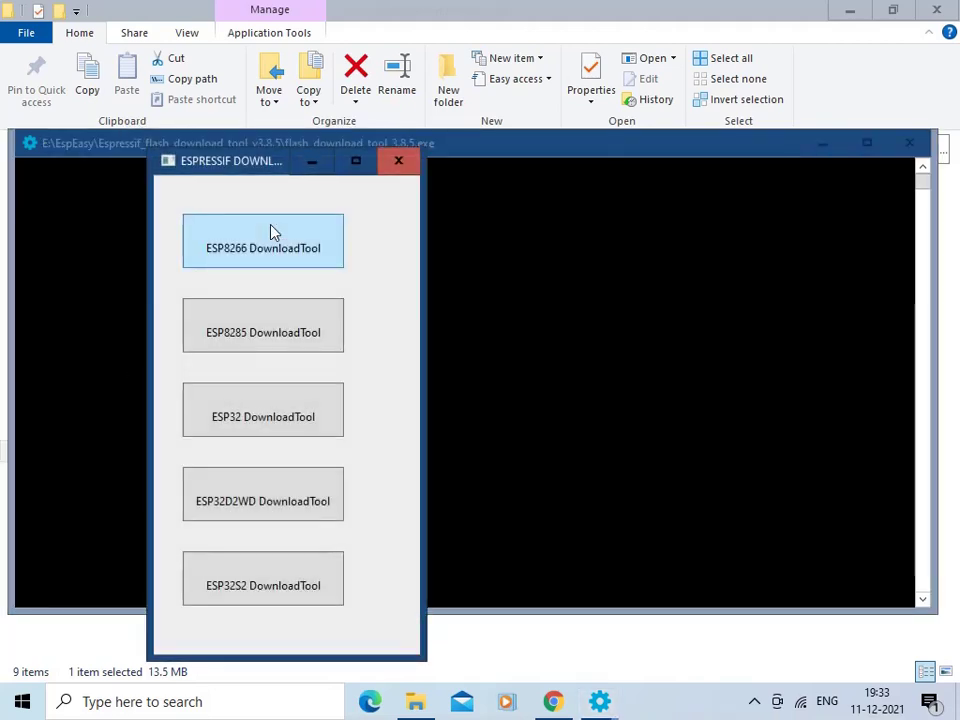
left_click(287, 420)
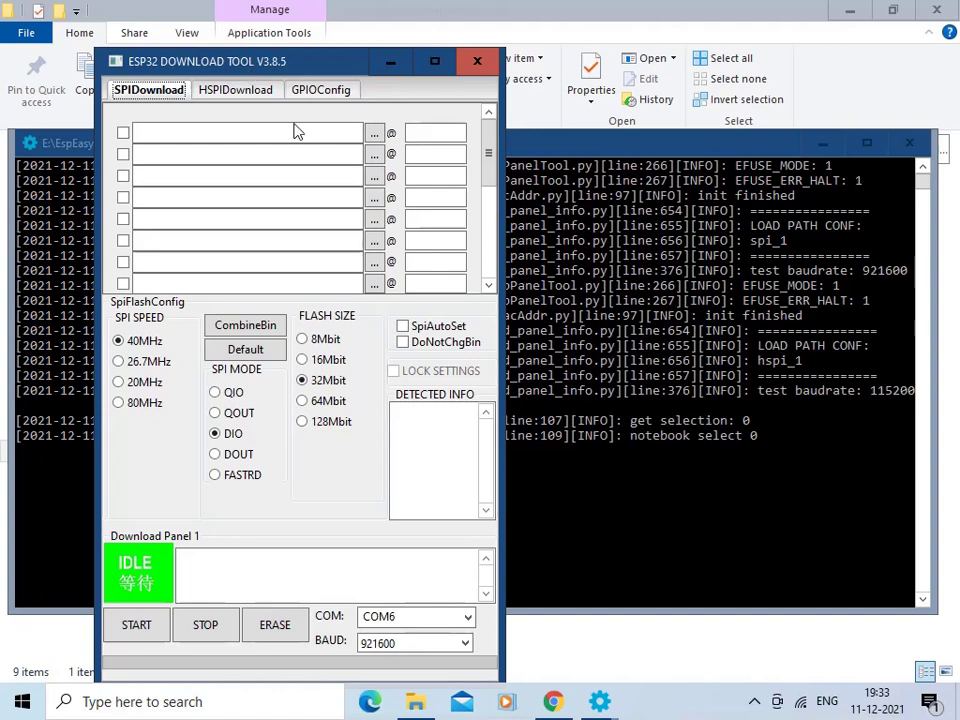
Load ESP_Easy_mega_20211105_normal_ESP32_4M316k-factory.bin into the first SPIDownload row.
left_click(373, 140)
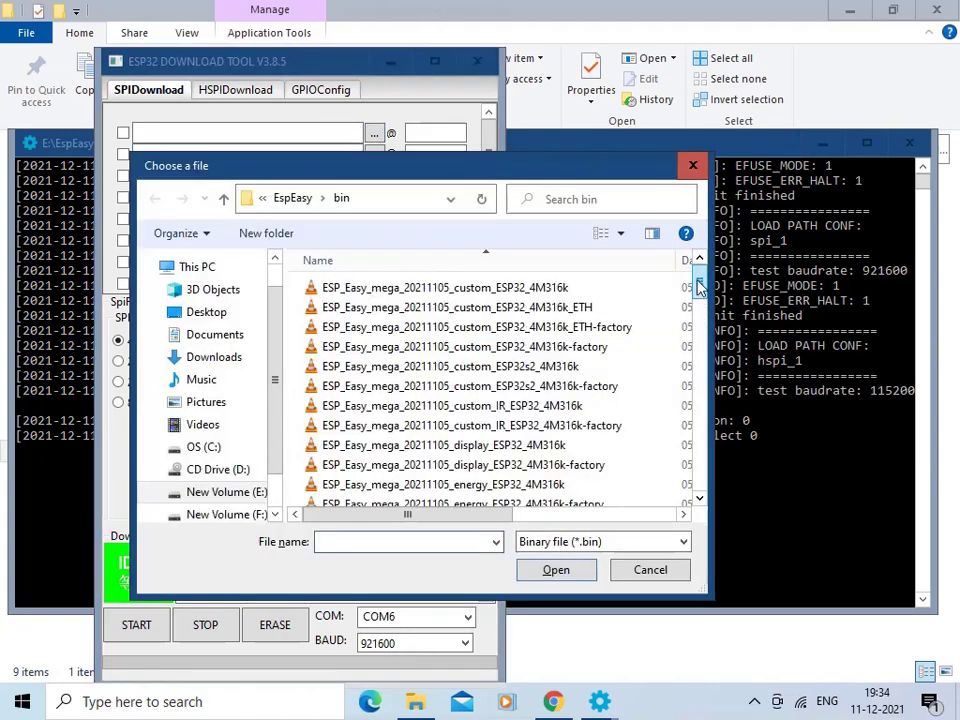
scroll(699, 287, "down", 1)
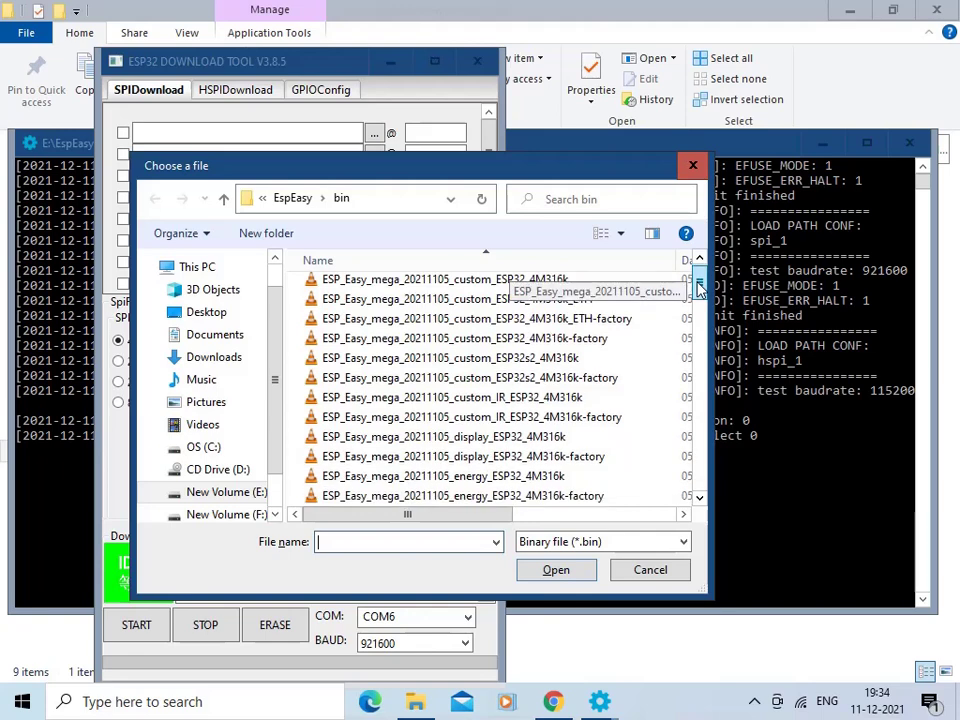
left_click_drag(699, 287, 699, 345)
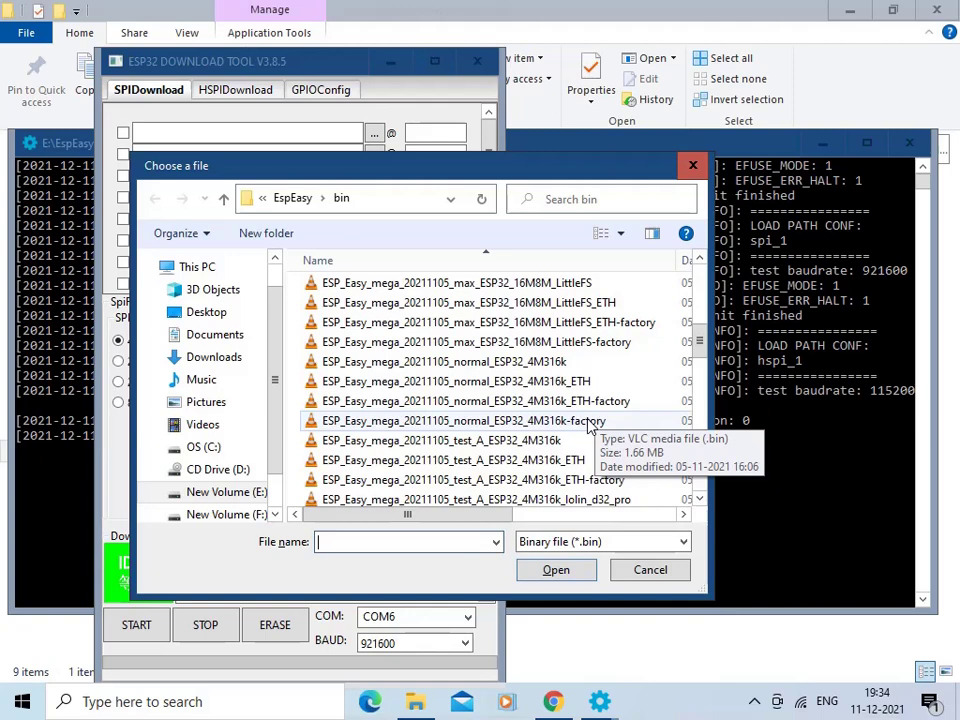
left_click(588, 422)
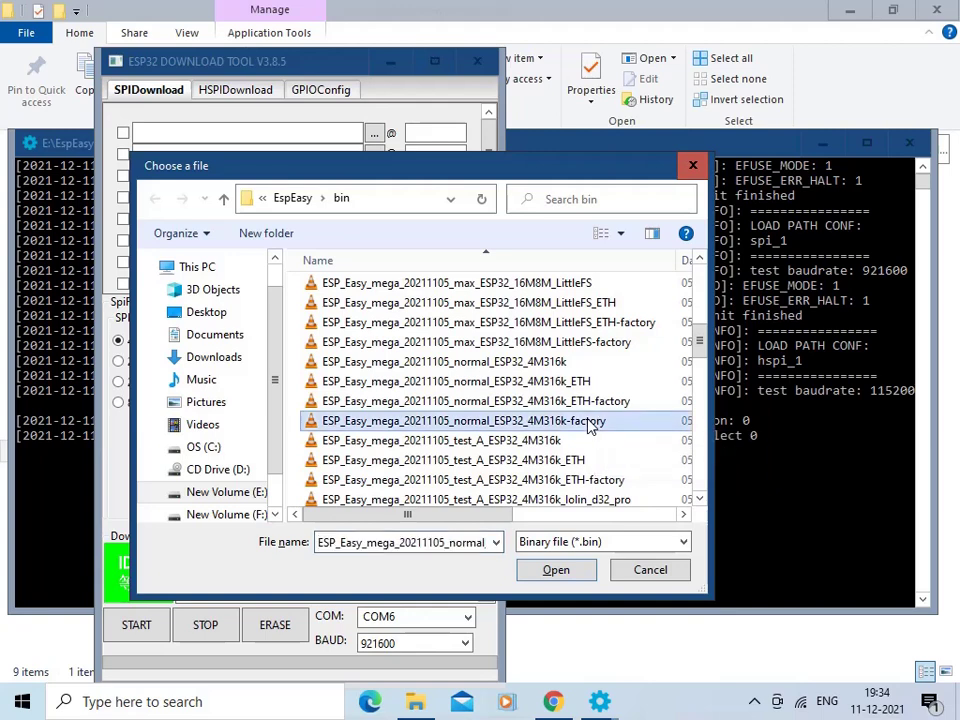
left_click(568, 580)
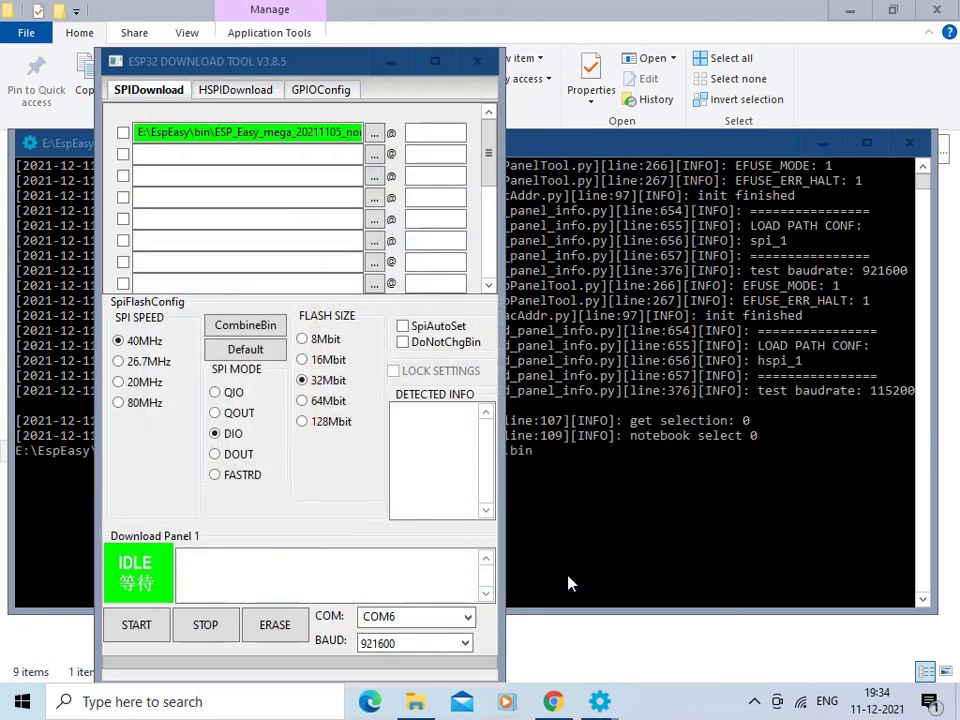
left_click(437, 135)
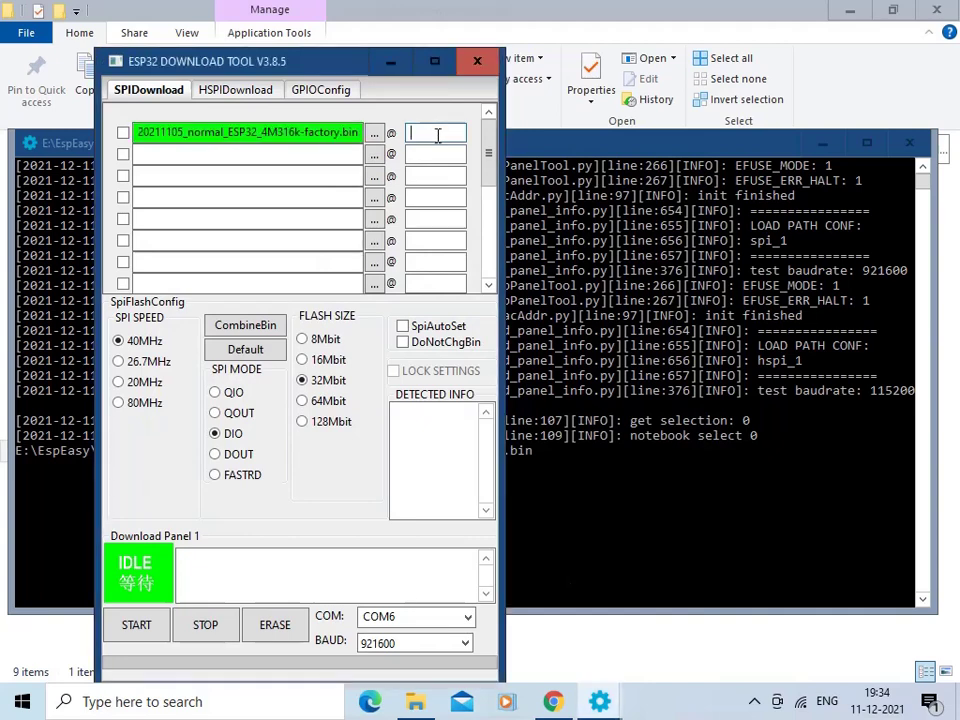
Set the firmware row's address to 0x0, enable it, and select serial port COM6.
type("0x0")
left_click(122, 137)
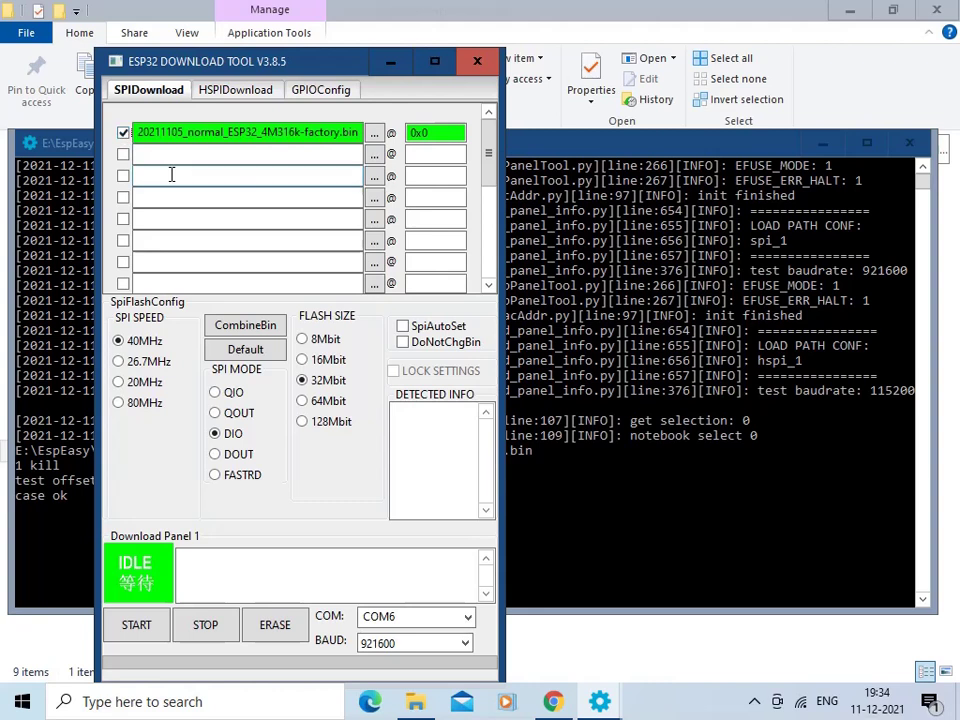
left_click(467, 618)
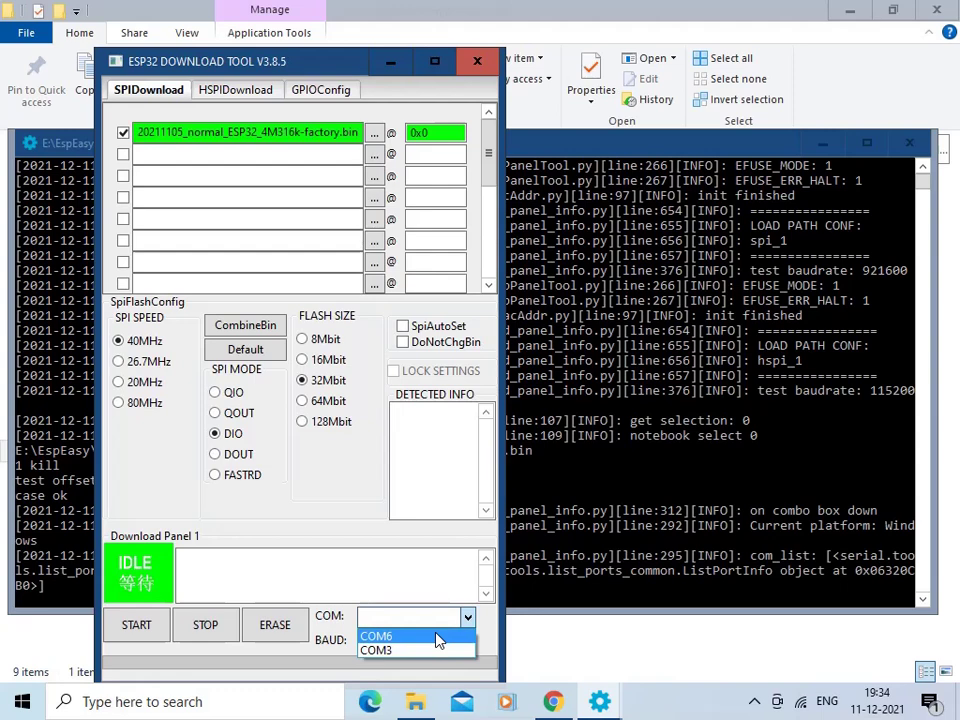
left_click(438, 637)
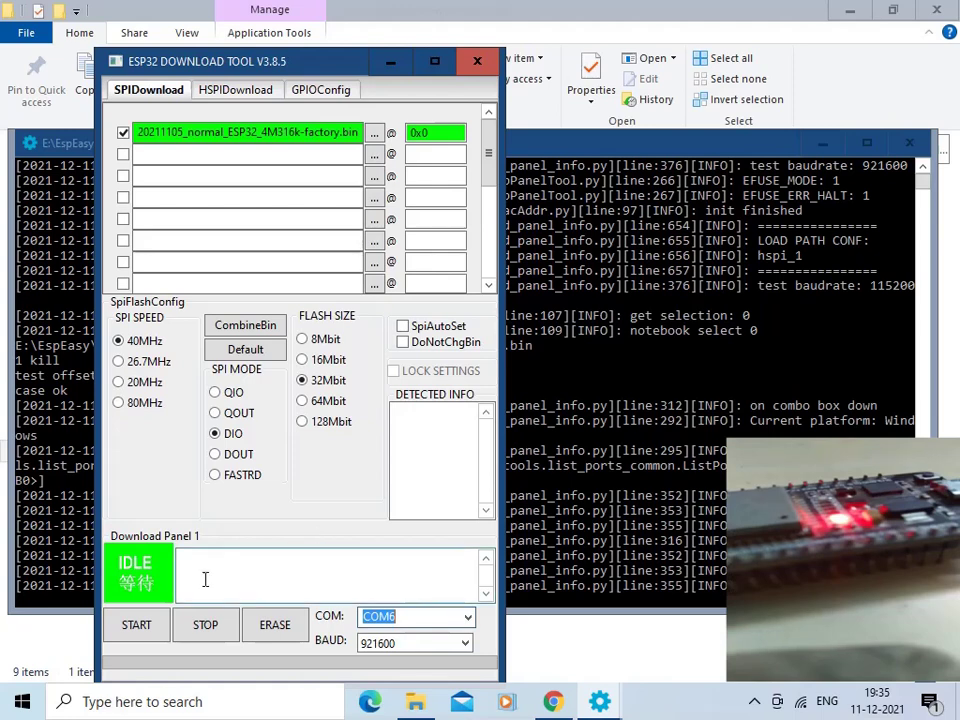
Flash the firmware onto the ESP32 until FINISH, then show the Wi-Fi network list.
left_click(137, 625)
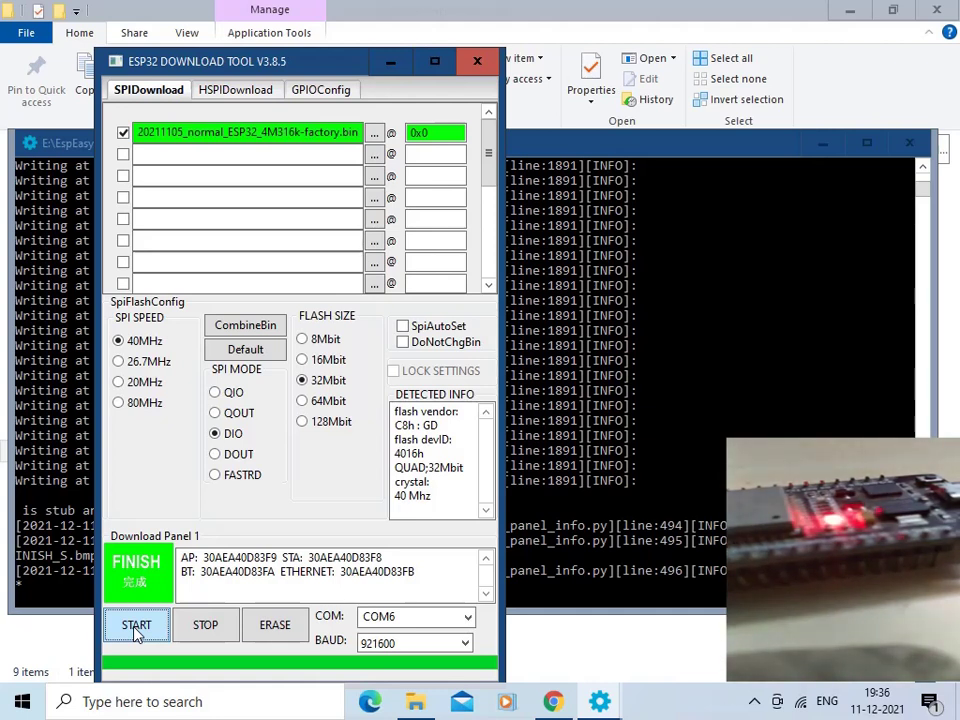
left_click(799, 706)
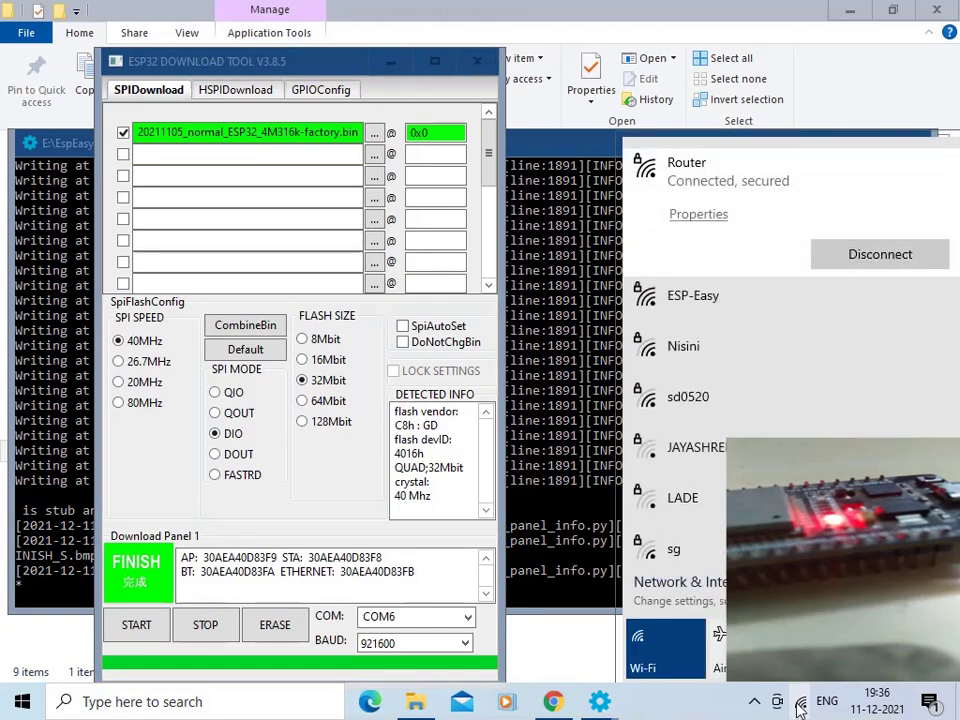
Connect to the ESP-Easy Wi-Fi network, bringing up the Wifi Setup wizard at 192.168.4.1.
left_click(712, 302)
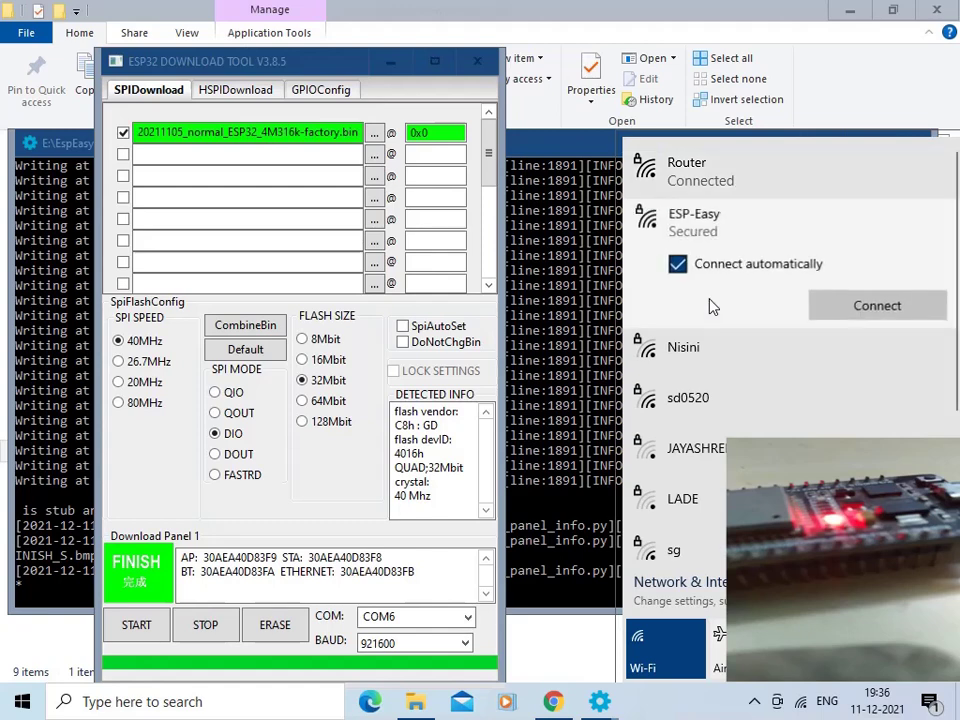
left_click(828, 308)
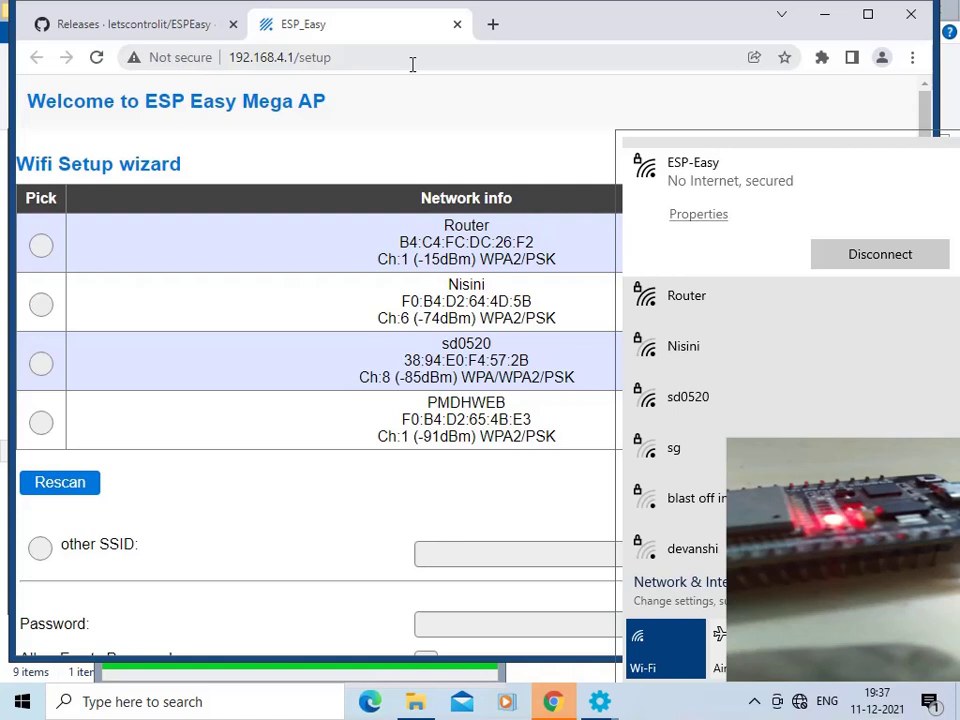
Pick the Router network in the Wifi Setup wizard, enter its password and connect.
left_click(463, 146)
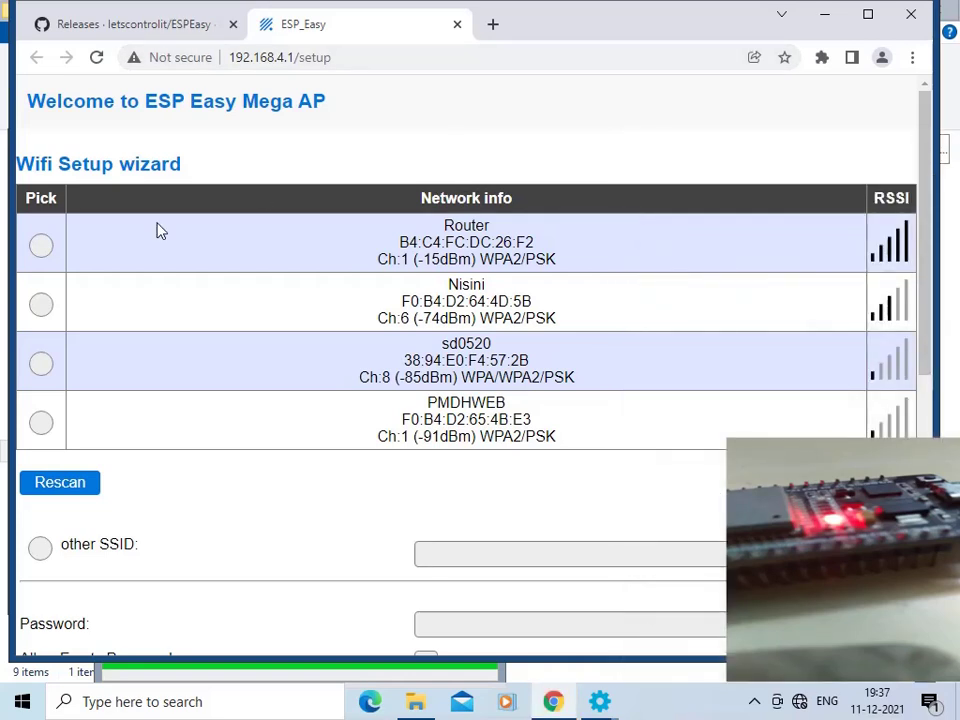
left_click(42, 248)
left_click_drag(928, 340, 928, 435)
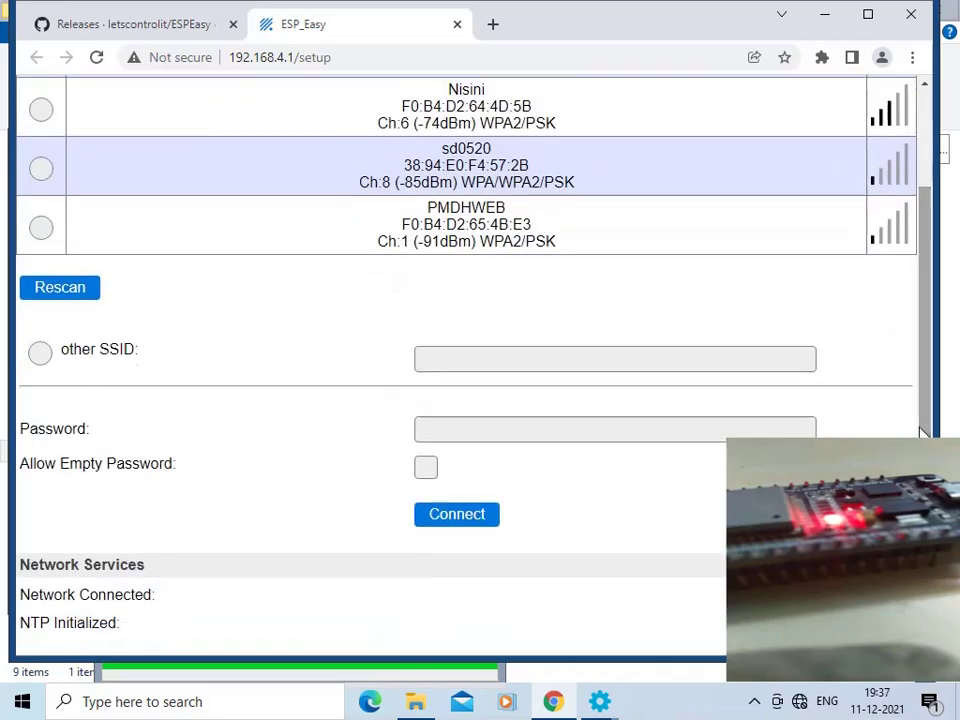
left_click(491, 431)
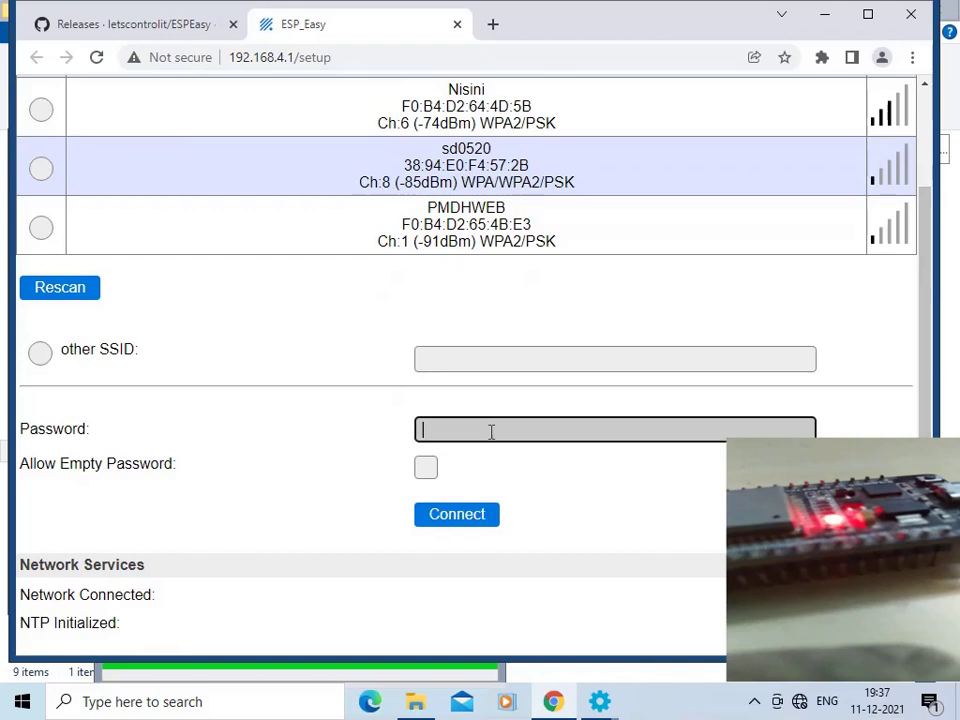
type("**********")
left_click(456, 516)
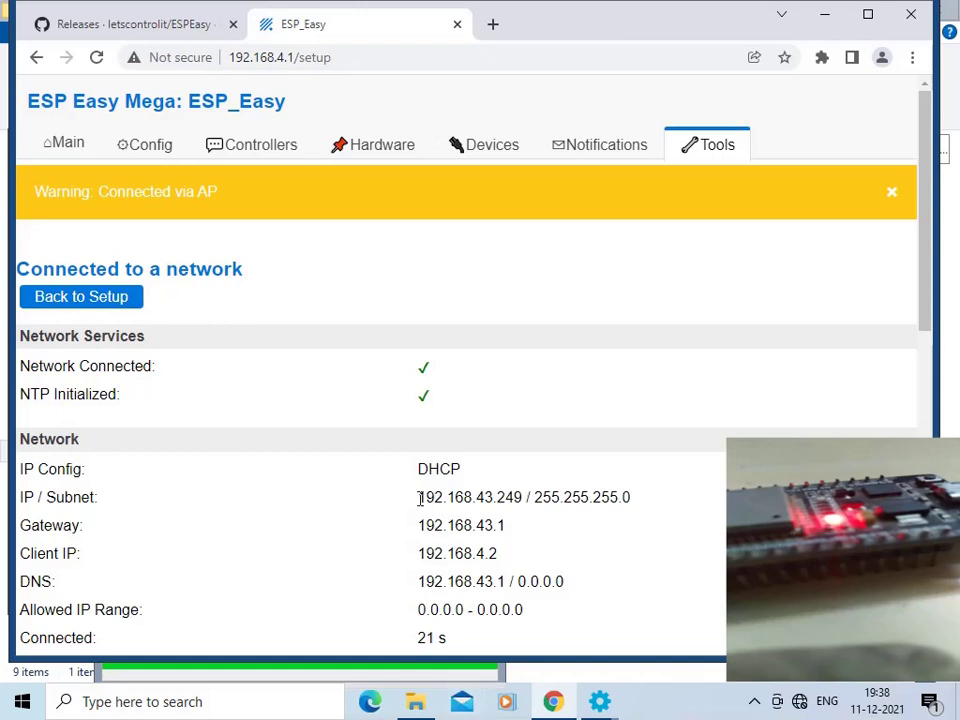
Copy the device IP 192.168.43.249 for use in a new browser tab.
left_click_drag(418, 497, 510, 505)
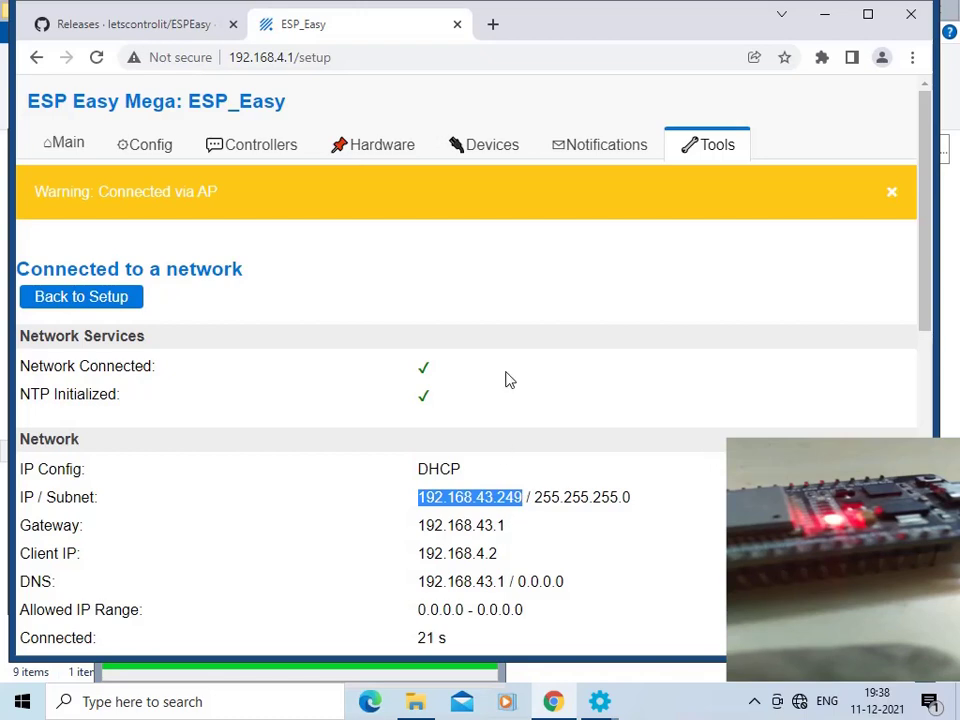
left_click(493, 26)
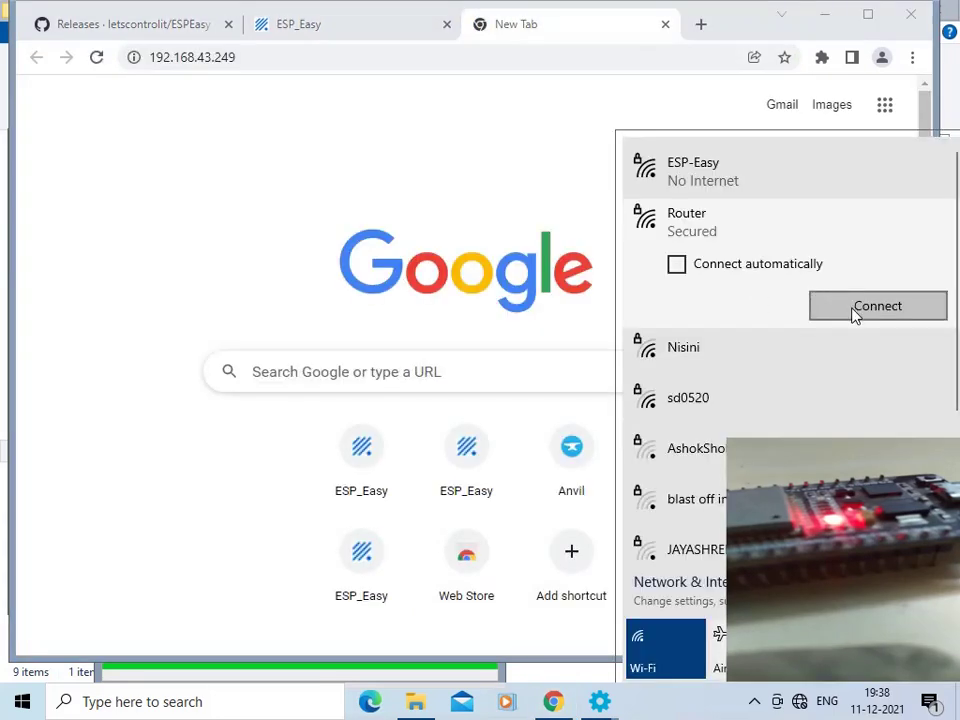
Reconnect the computer to the Router Wi-Fi and load 192.168.43.249 in the browser.
left_click(855, 308)
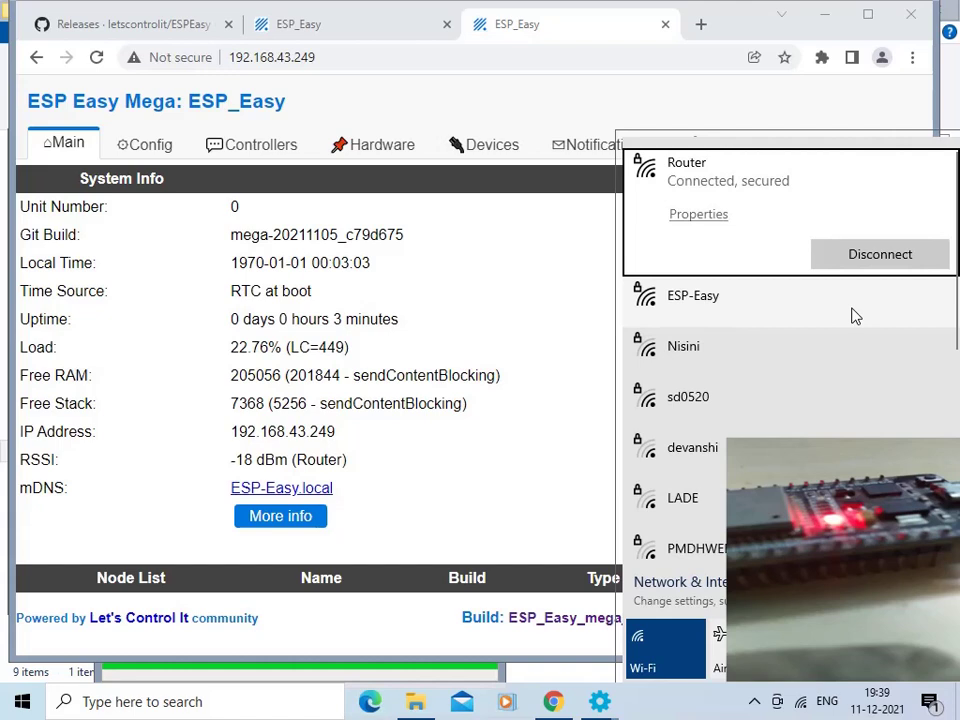
left_click(450, 61)
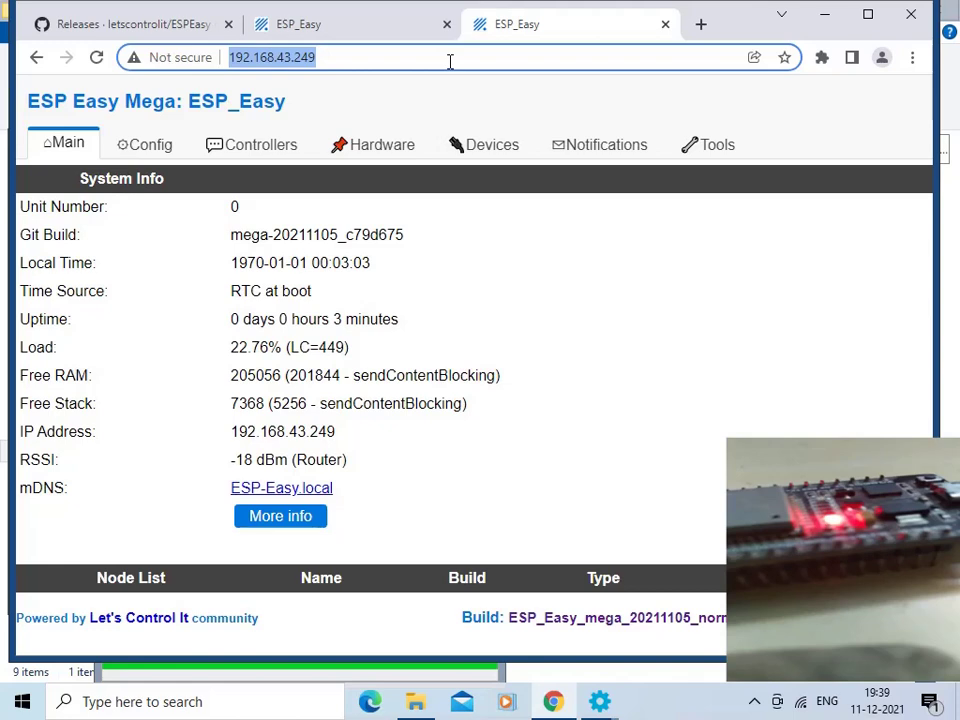
Review the Config page's Wifi Settings, confirming unit name ESP_Easy and SSID Router.
left_click(150, 152)
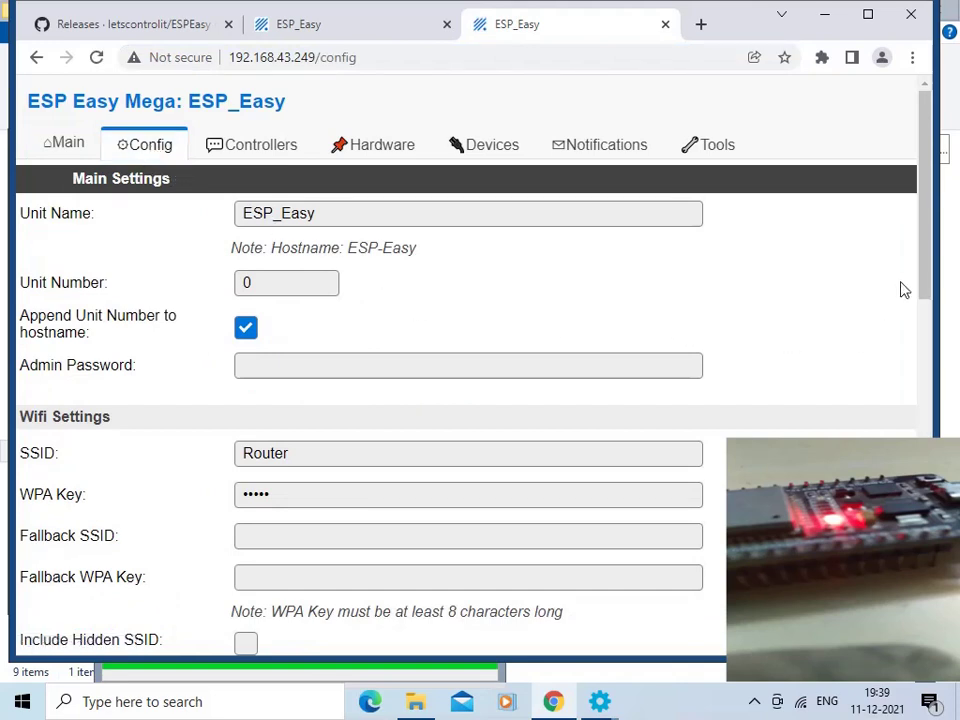
left_click_drag(924, 284, 926, 334)
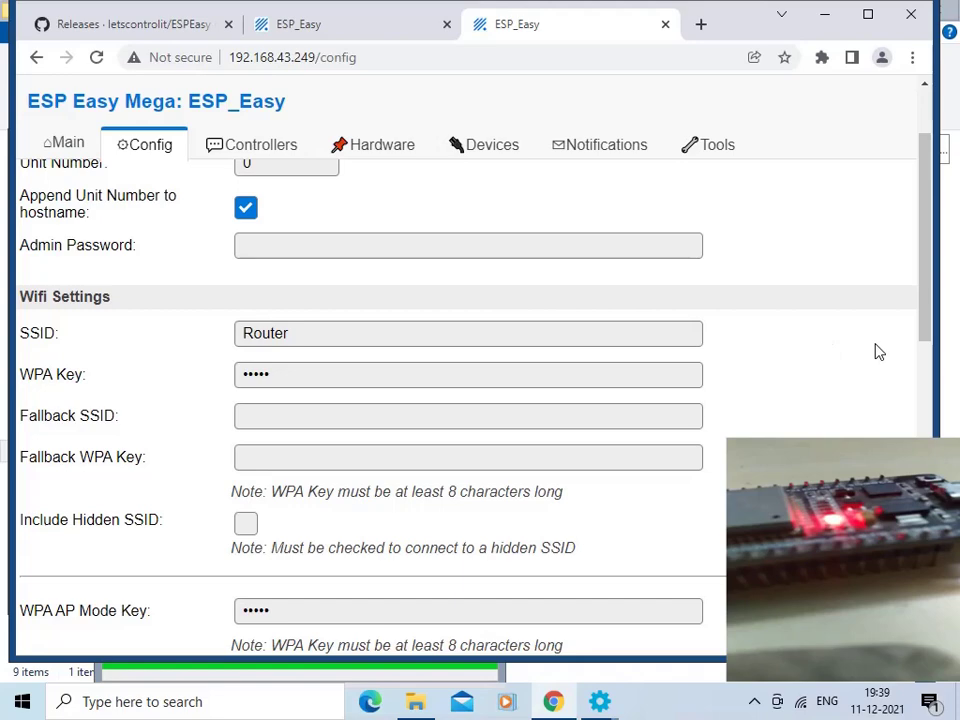
left_click_drag(922, 325, 924, 470)
scroll(476, 161, "up", 12)
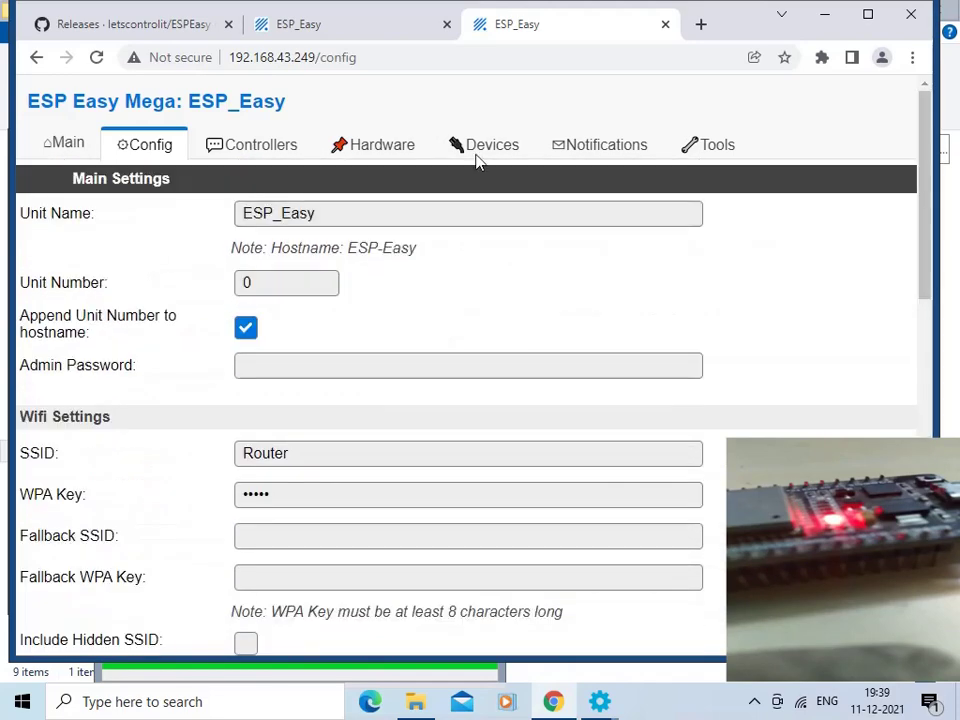
Assign the Wifi Status LED to GPIO-2 in Hardware settings and submit.
left_click(395, 149)
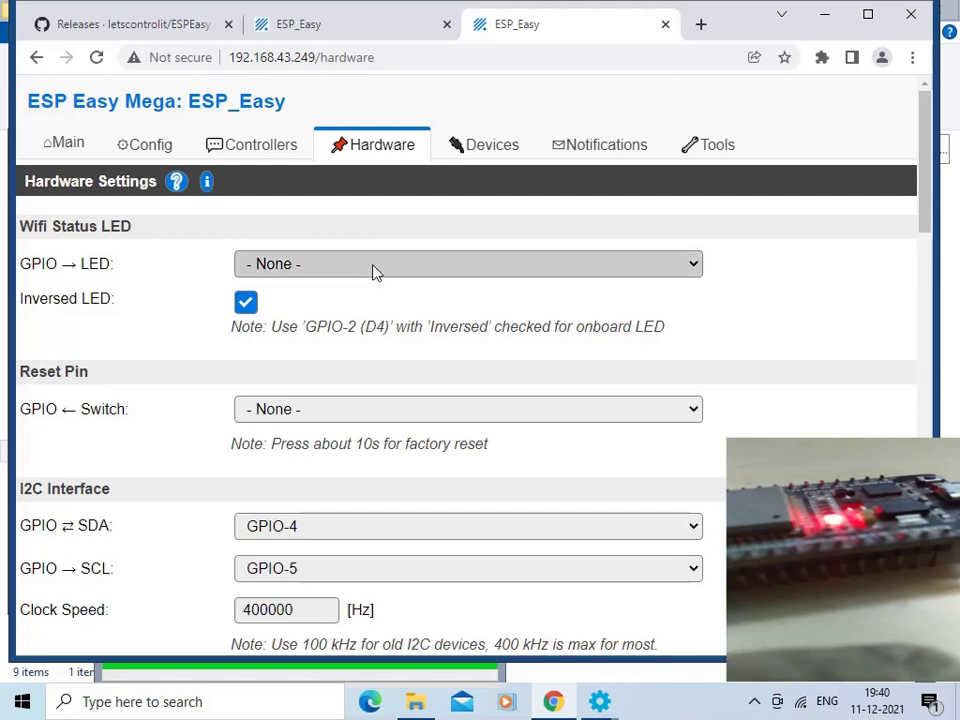
left_click(373, 268)
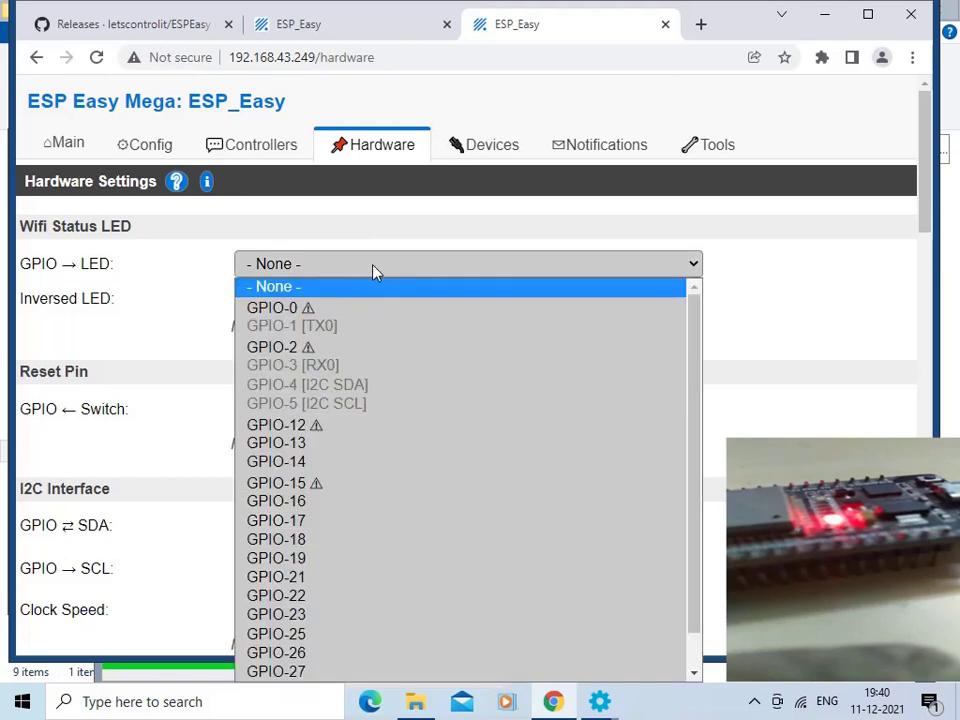
left_click(340, 348)
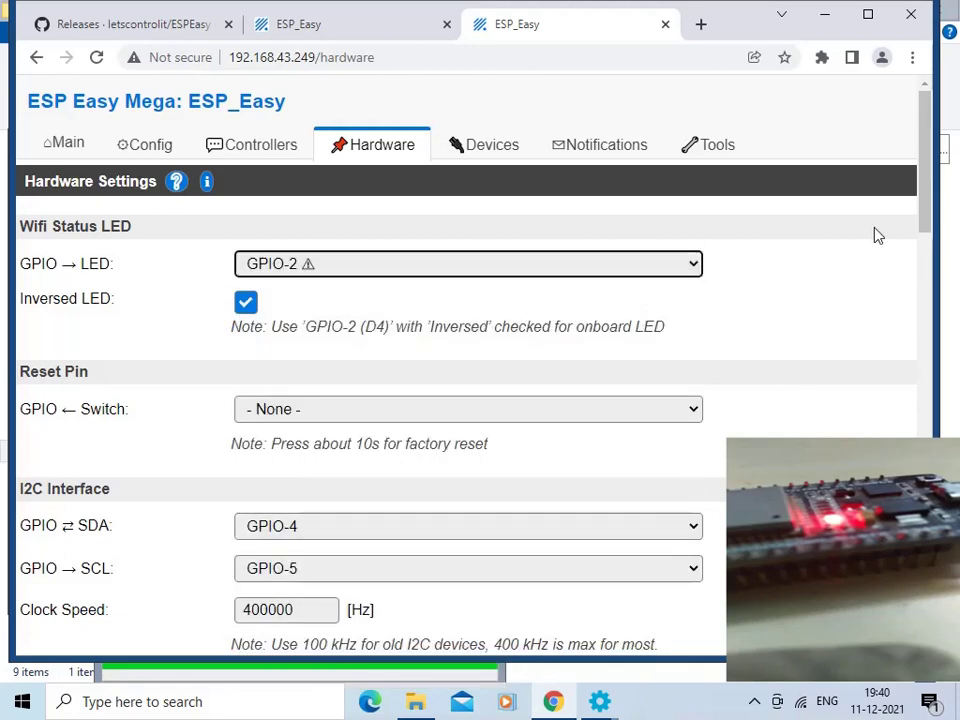
left_click_drag(925, 215, 925, 455)
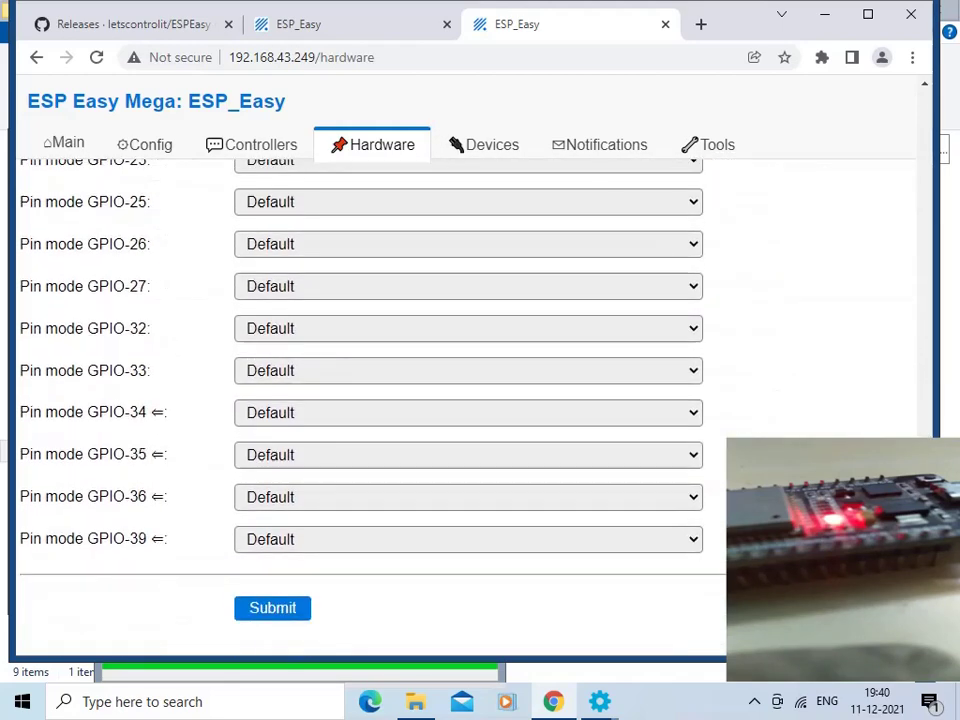
left_click(271, 608)
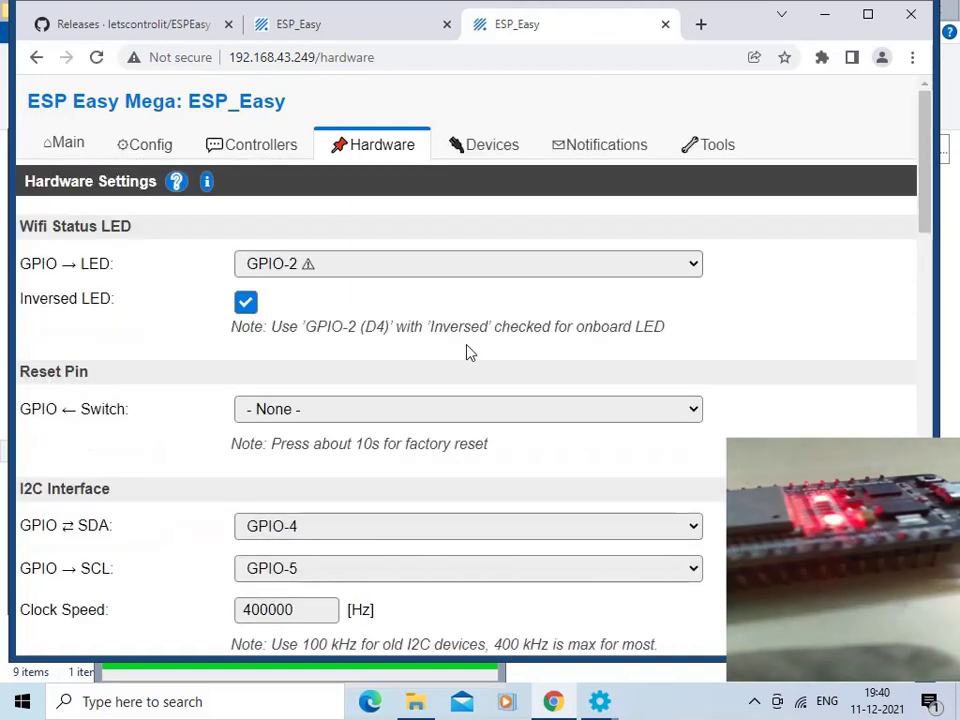
Add a Switch input - Switch device to task 1 in the Devices list.
left_click(493, 148)
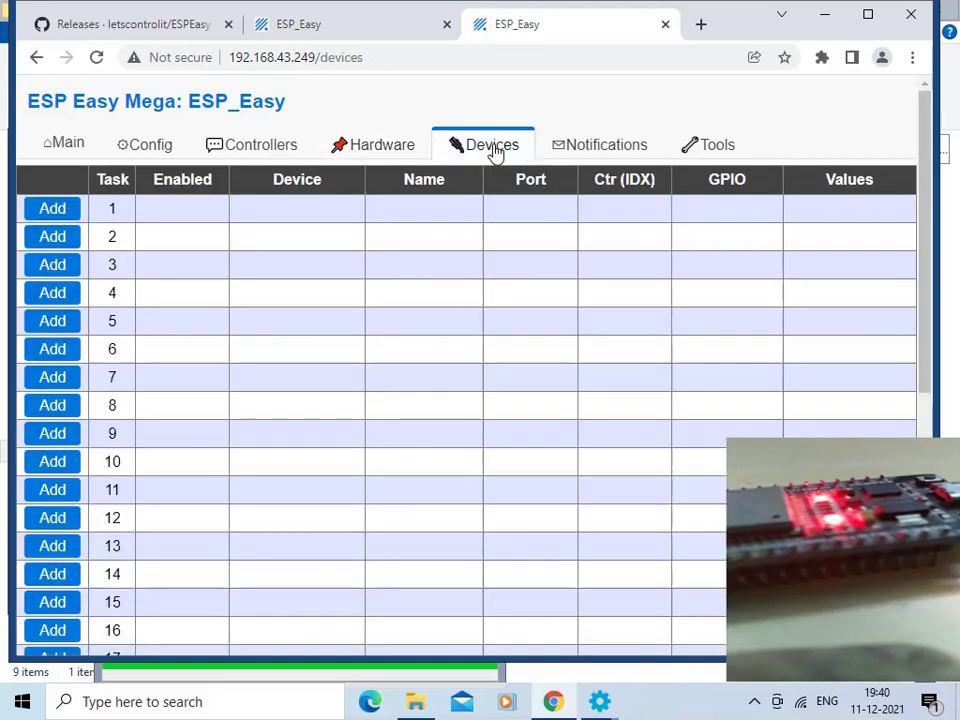
left_click(58, 214)
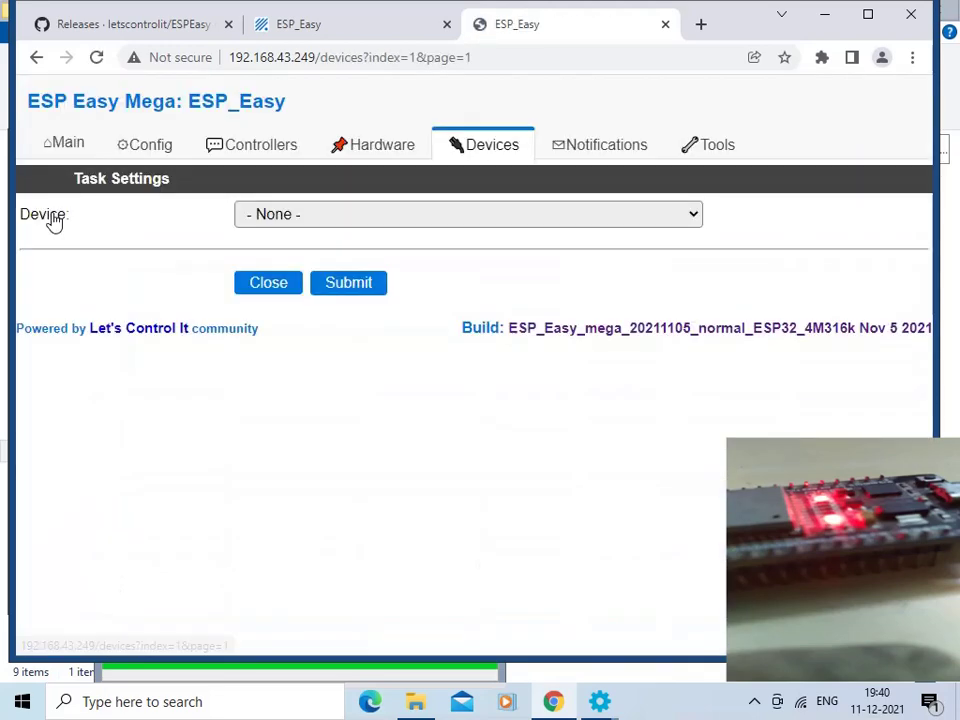
left_click(520, 214)
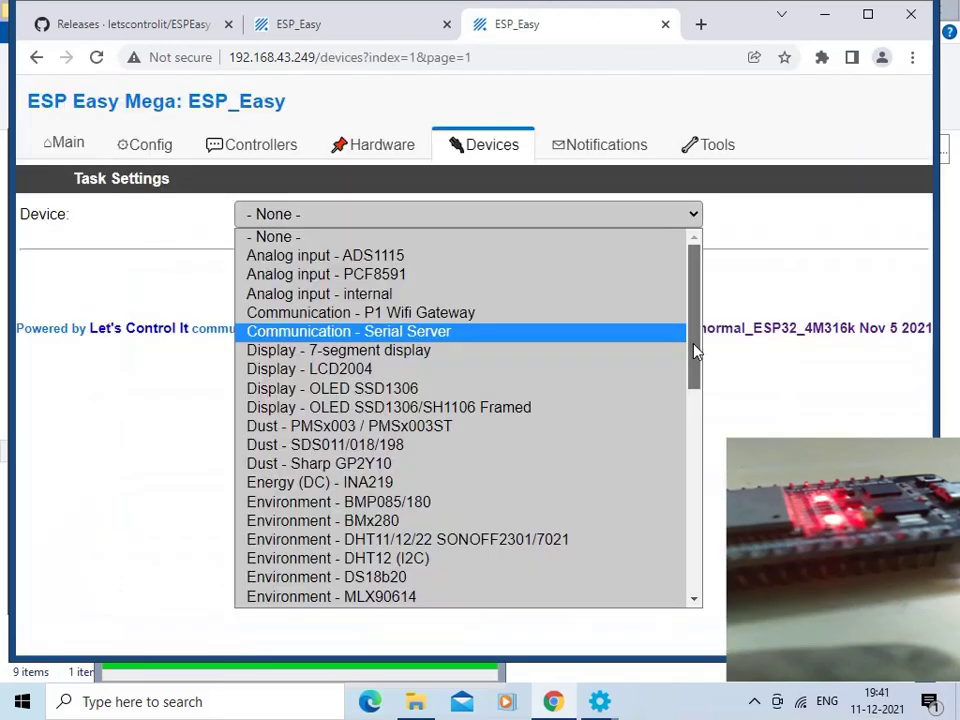
left_click_drag(692, 345, 681, 568)
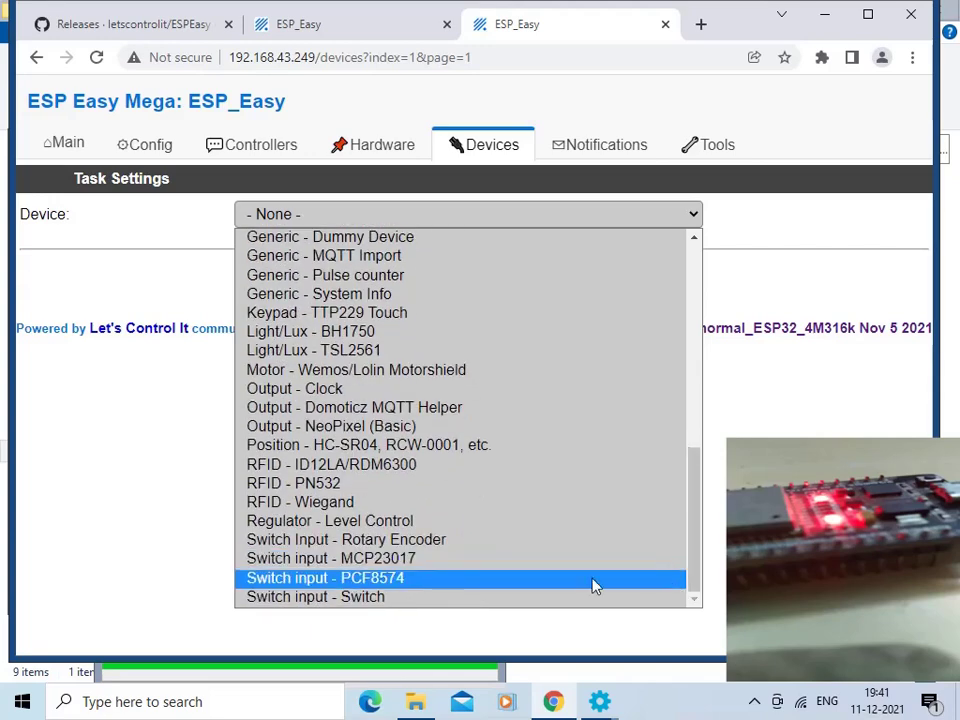
left_click(546, 606)
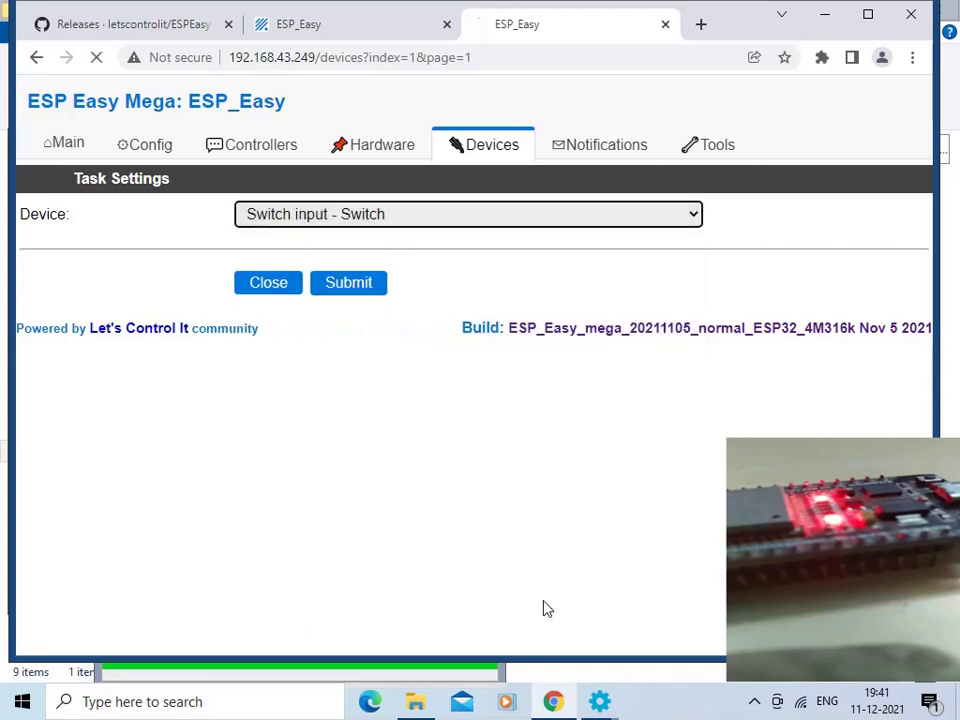
left_click(356, 289)
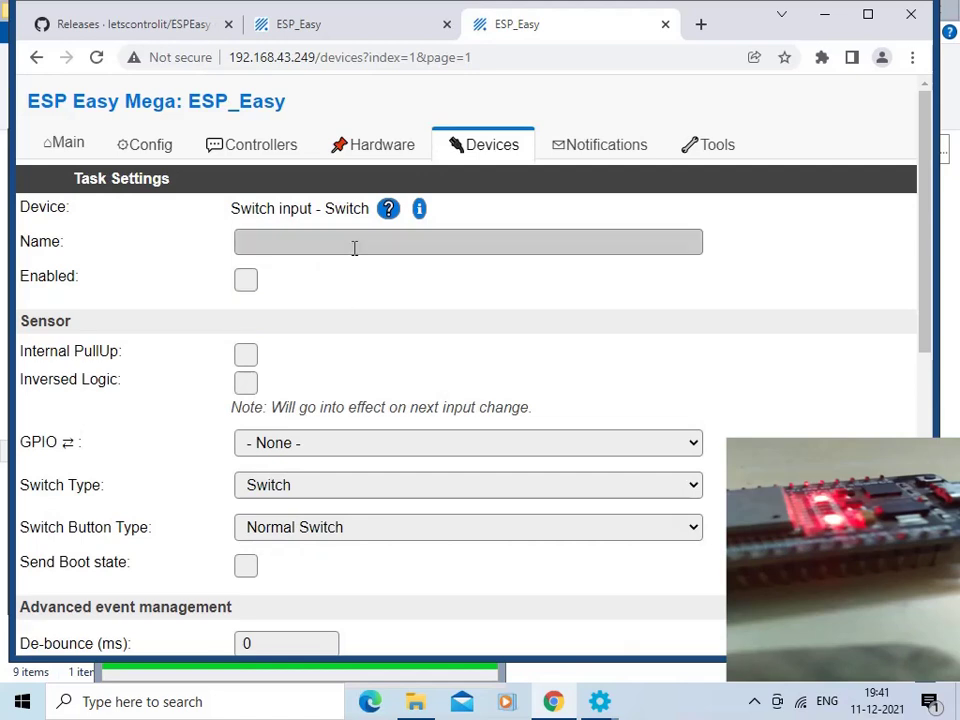
Name the device led, assign it GPIO-2 and submit the task settings.
left_click(354, 248)
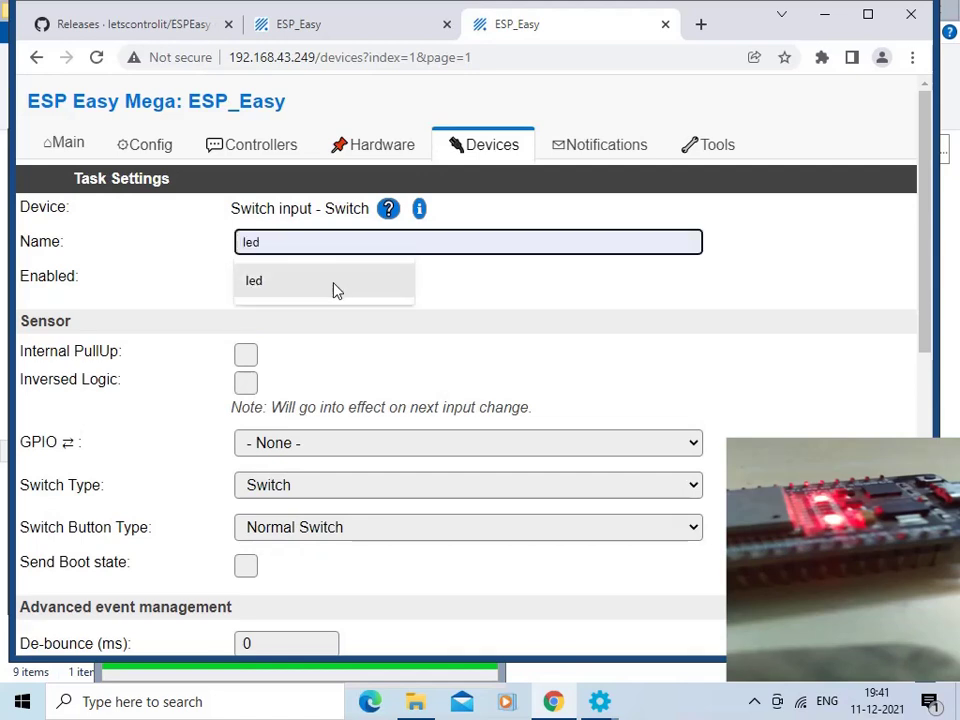
left_click(336, 290)
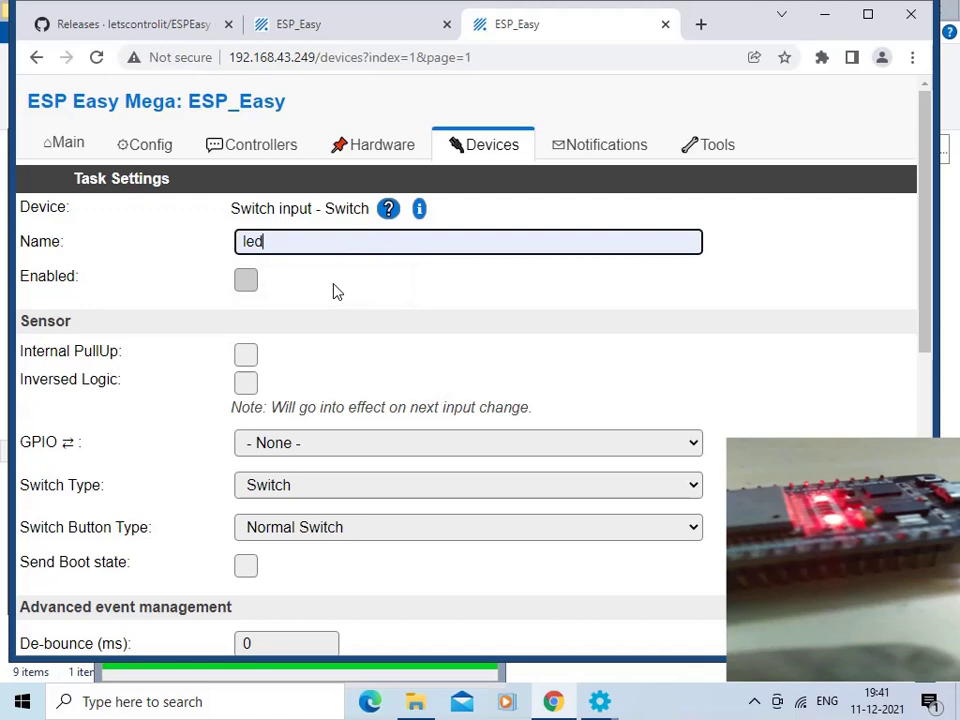
left_click(690, 446)
scroll(578, 185, "down", 1)
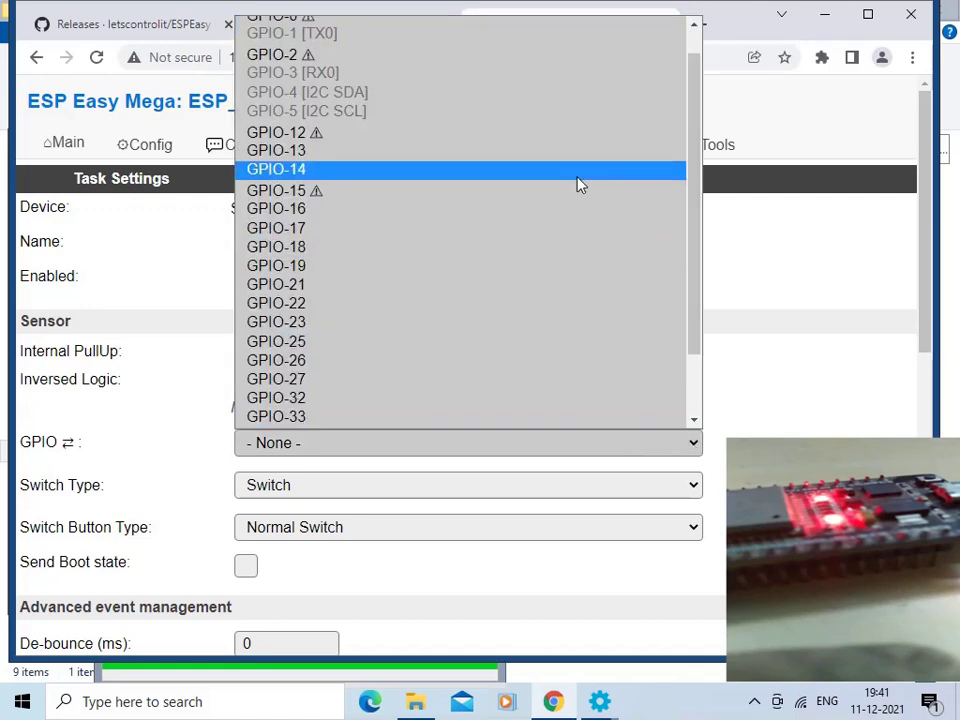
left_click(561, 62)
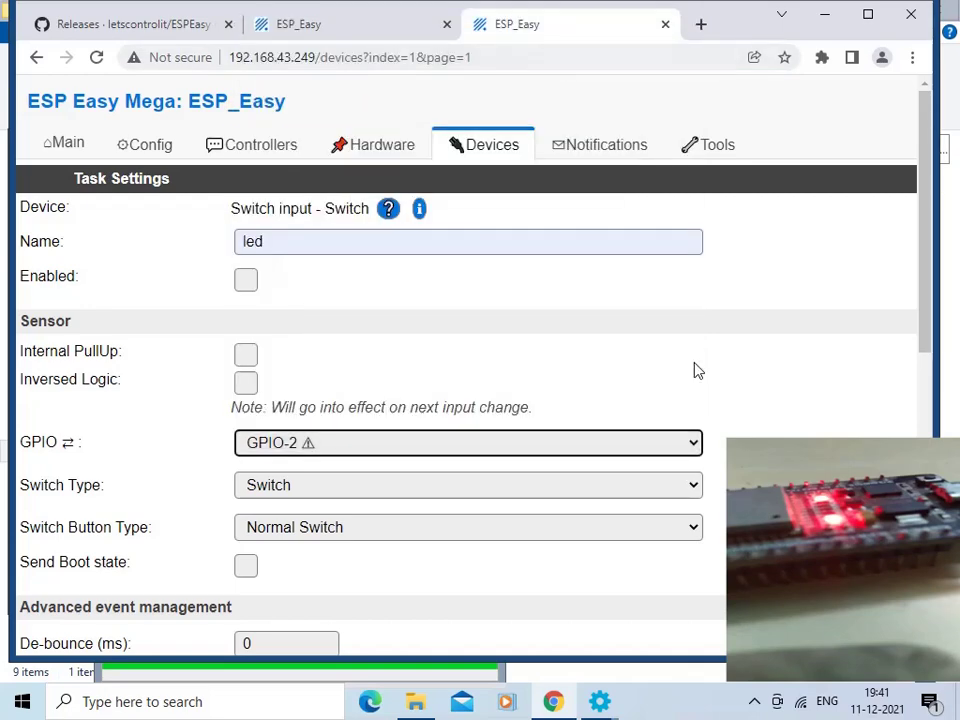
left_click_drag(930, 285, 926, 600)
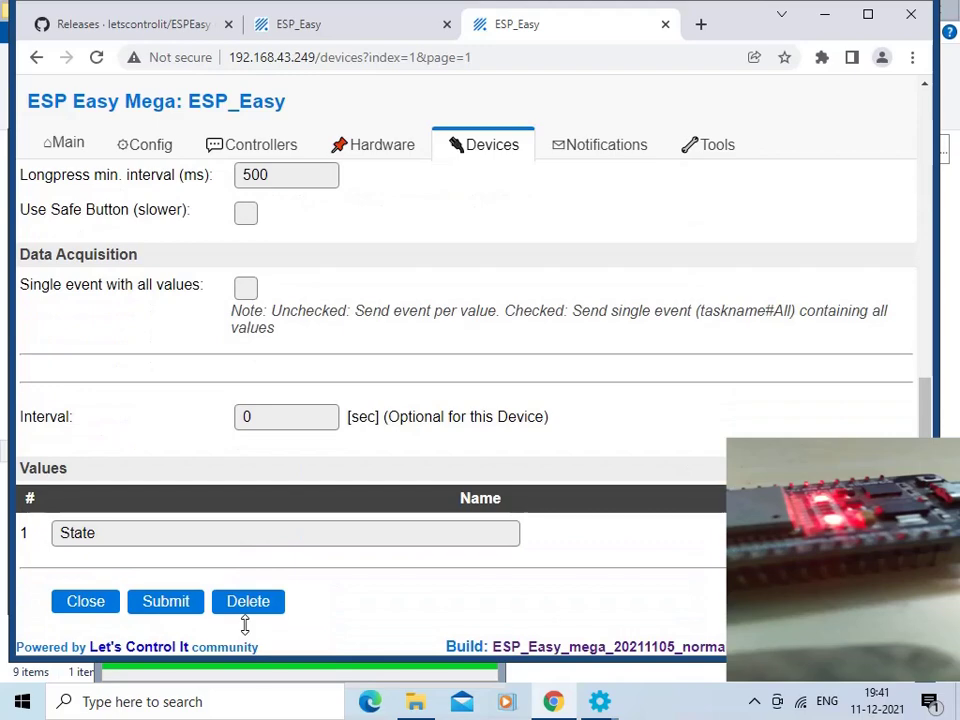
left_click(168, 603)
left_click(727, 152)
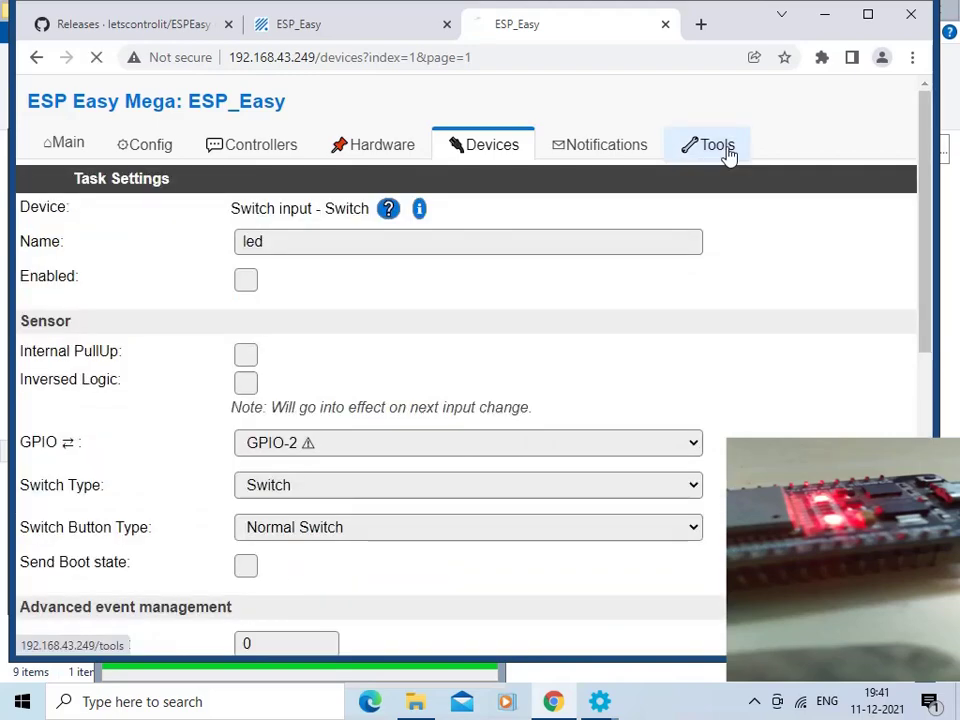
Go to Update Firmware from the Tools page's Firmware section.
scroll(465, 400, "down", 10)
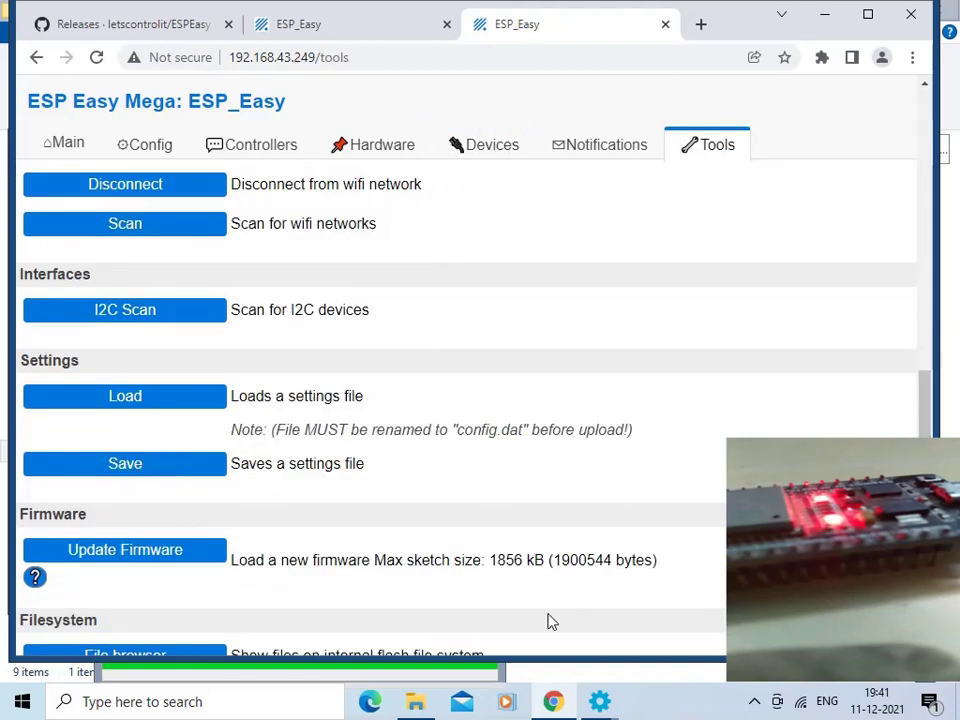
left_click(125, 551)
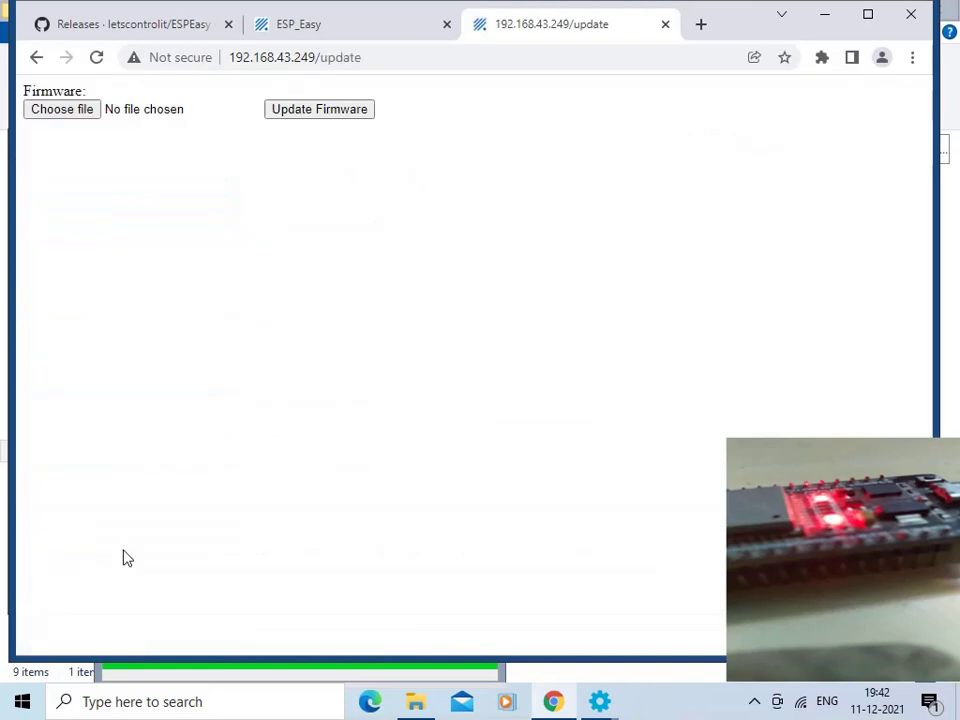
Select ESP_Easy_mega_20211105_normal_ESP32_4M316k.bin and start the firmware update.
left_click(63, 117)
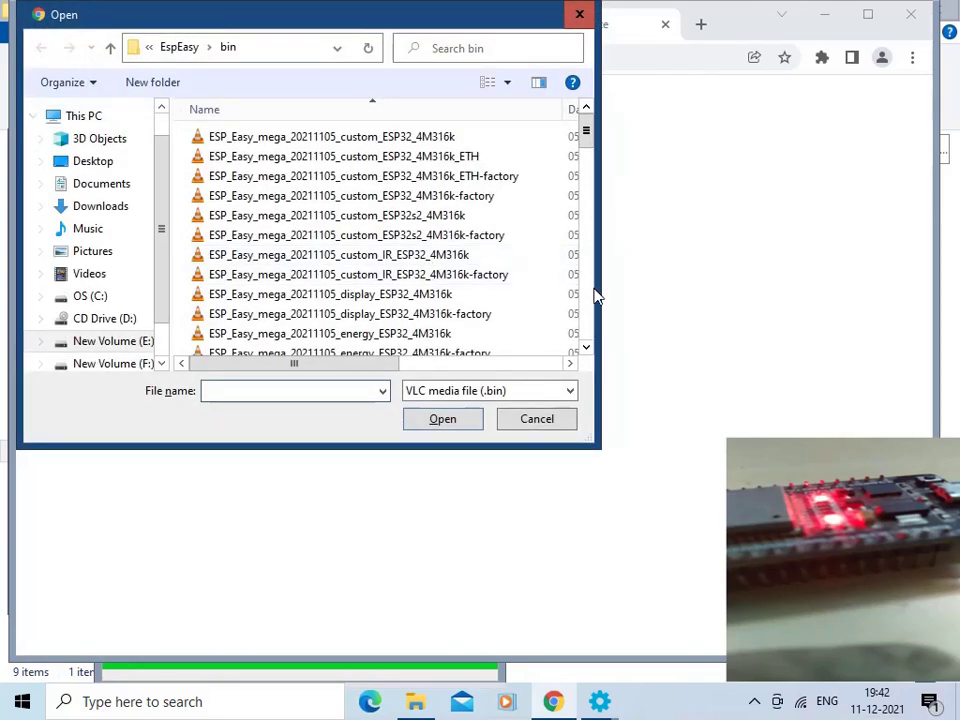
left_click_drag(588, 142, 586, 192)
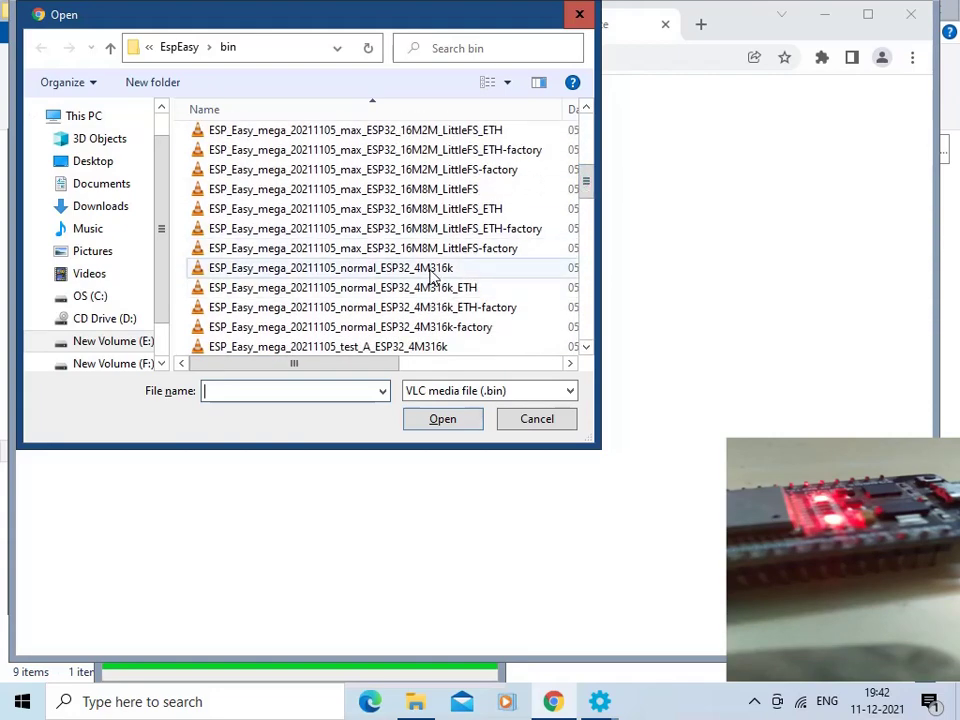
left_click(432, 272)
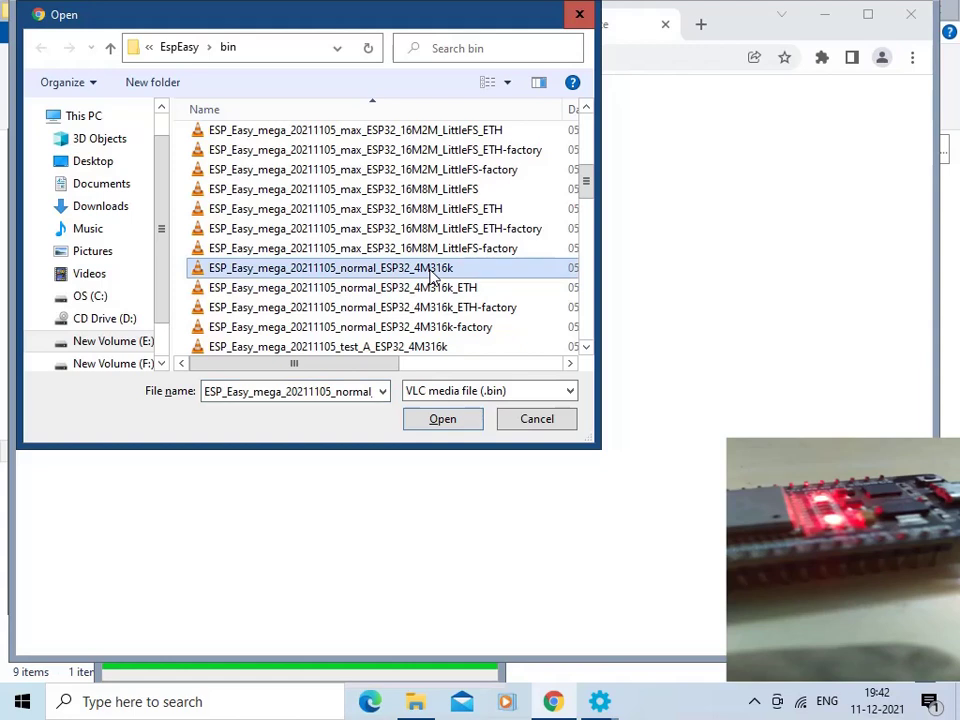
left_click(443, 421)
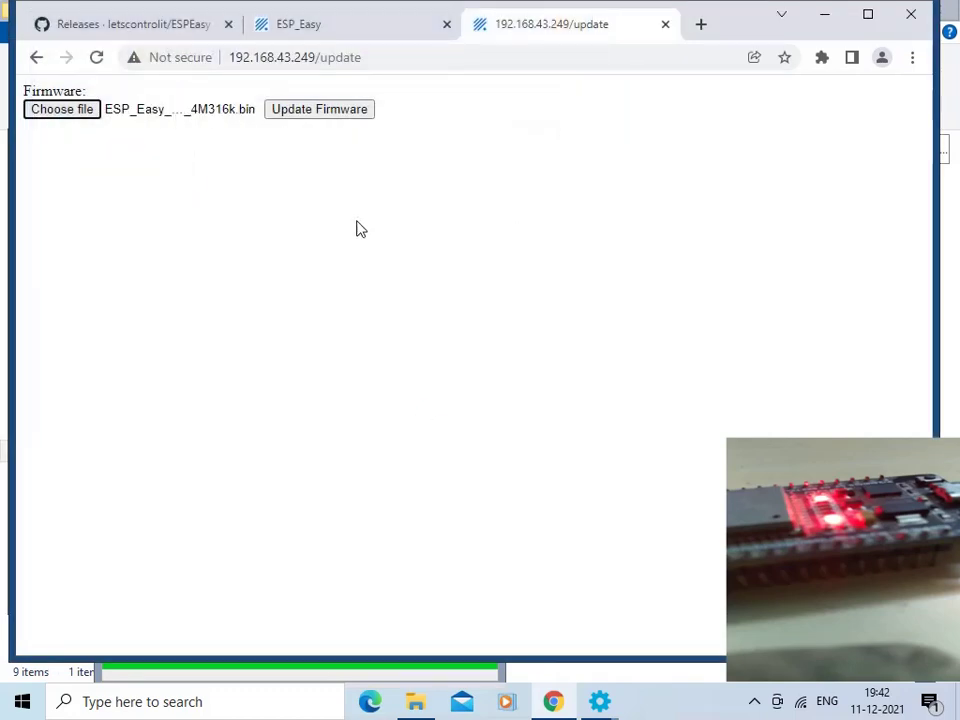
left_click(327, 110)
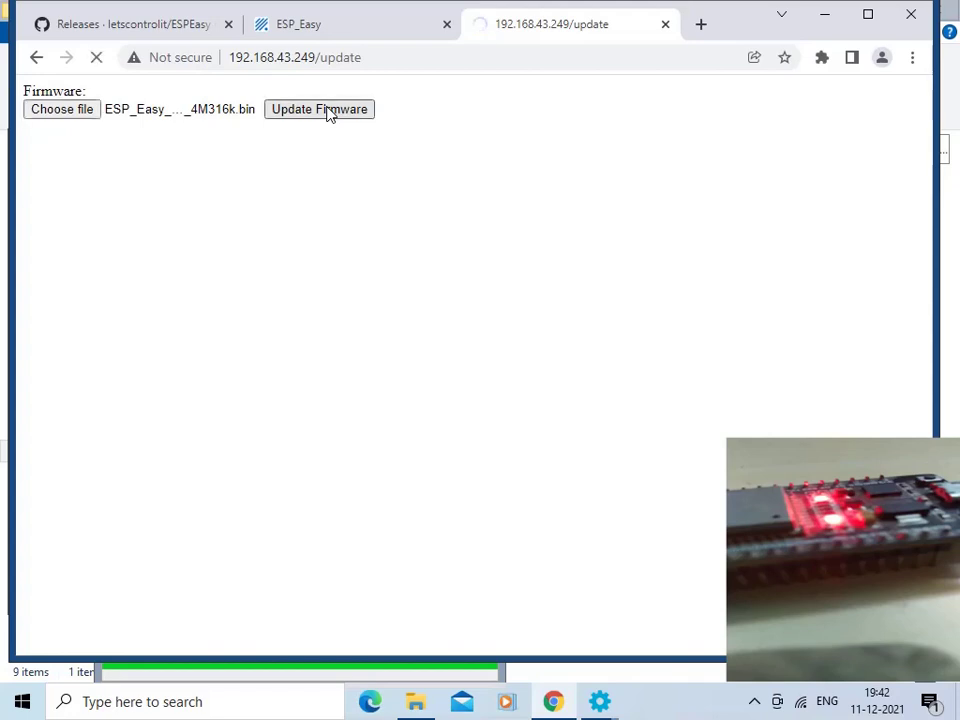
Wait for the update and reboot until the Main page shows build mega-20211105_c79d675.
left_click(327, 110)
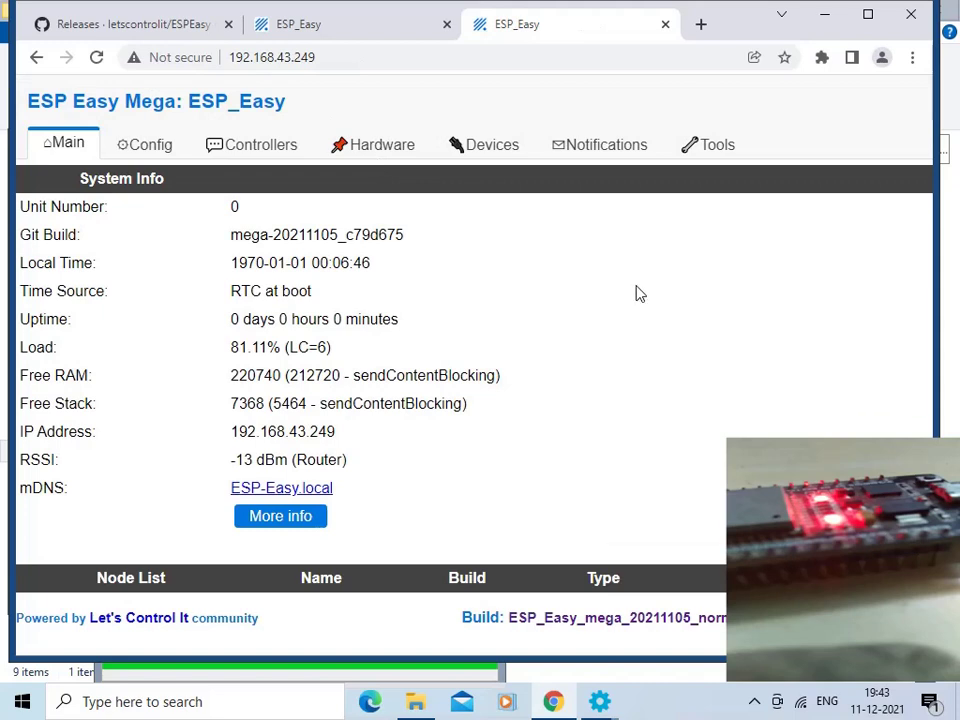
Run GPIO,2,0 from the Tools command box to set pin 2 low.
left_click(715, 146)
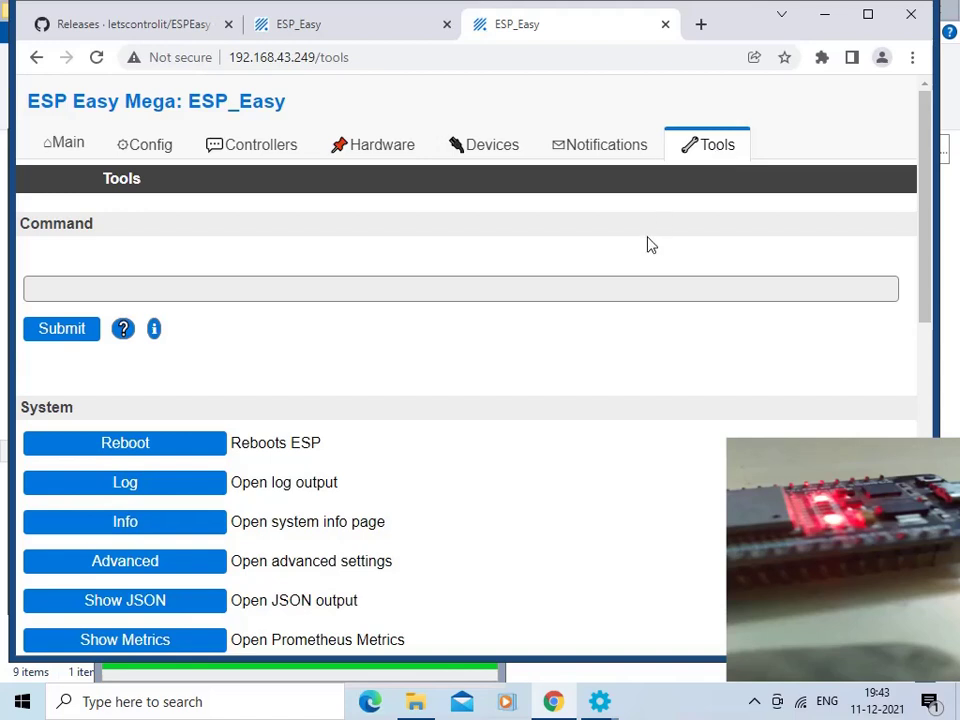
left_click(629, 289)
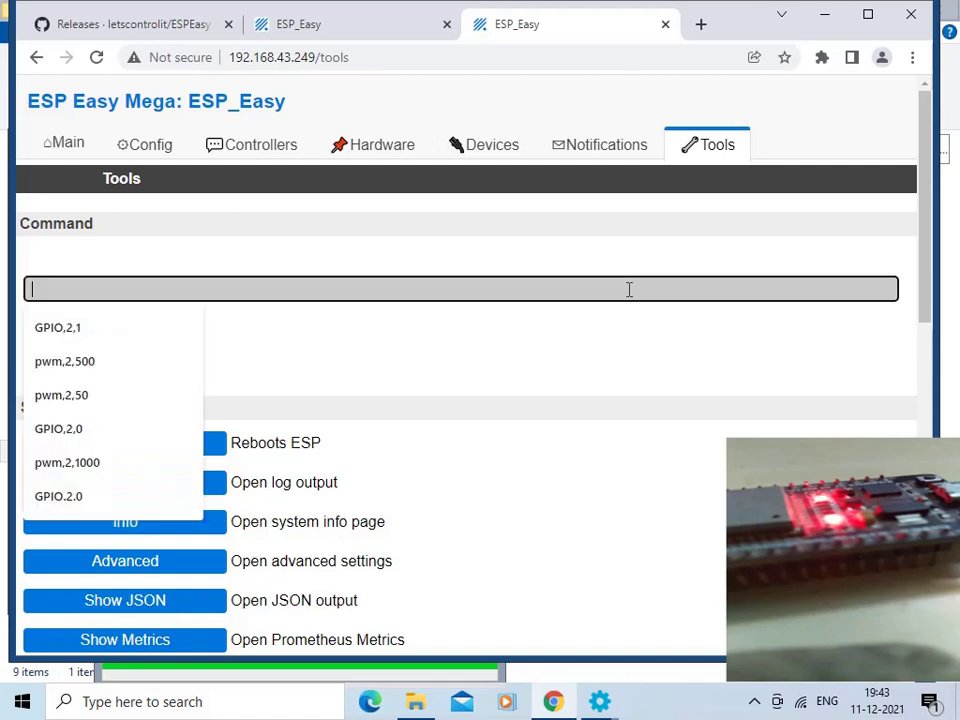
left_click(122, 328)
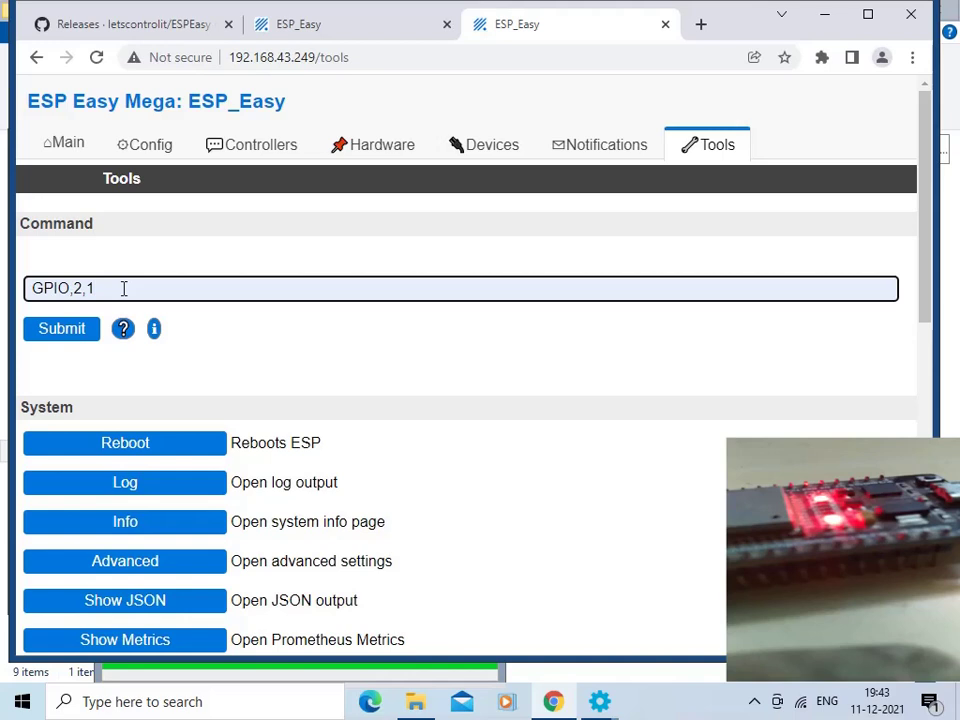
key("BackSpace")
type("0")
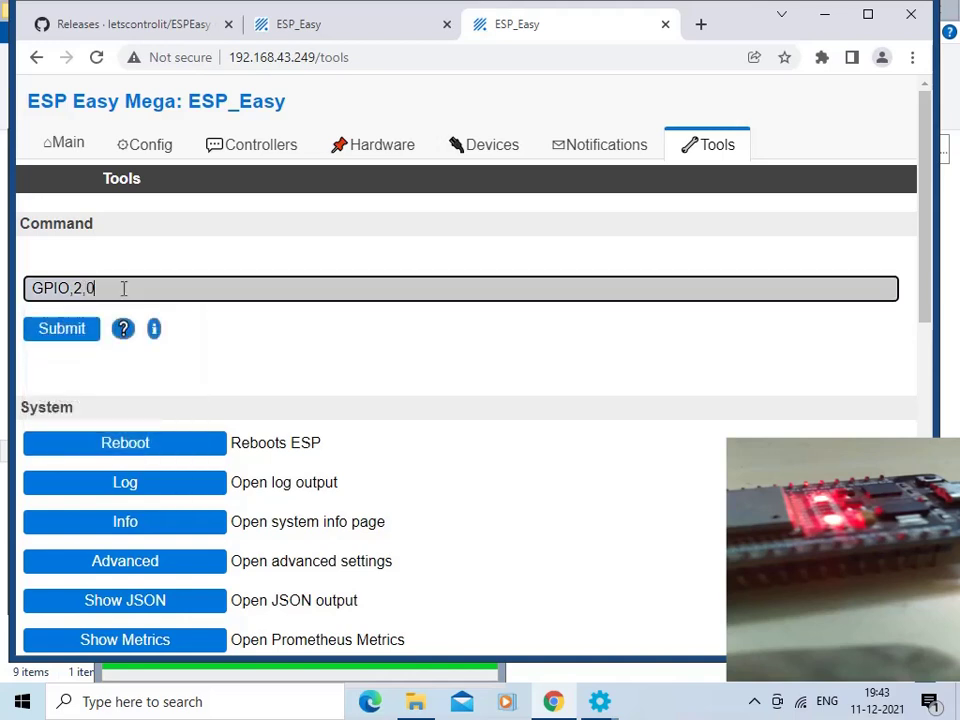
left_click(64, 334)
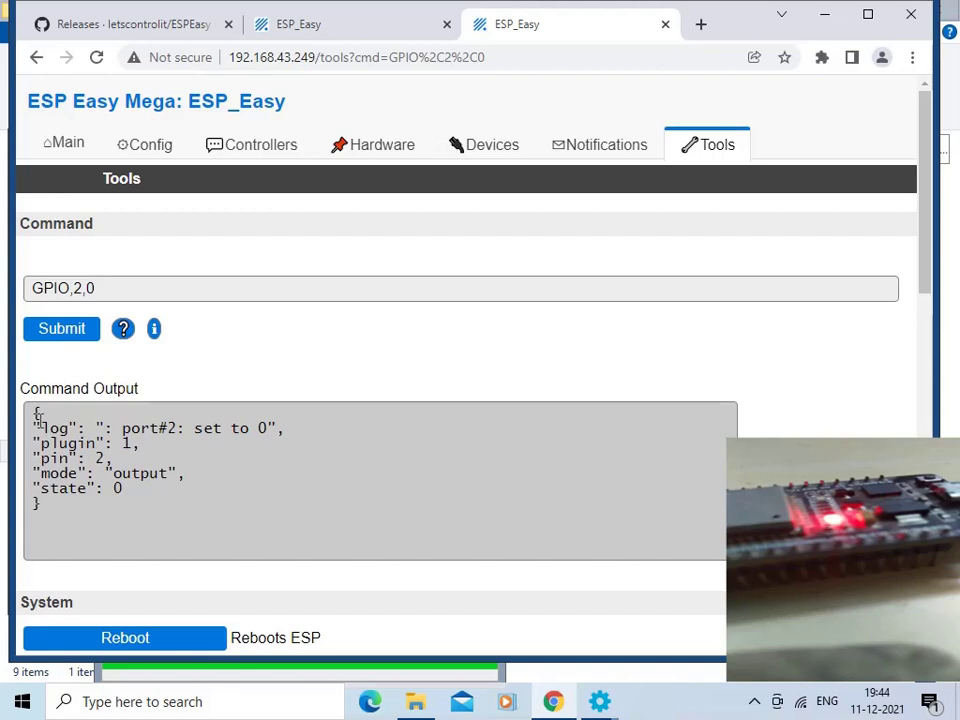
Change the command to GPIO,2,1 and run it, setting pin 2 to state 1.
left_click_drag(35, 410, 45, 505)
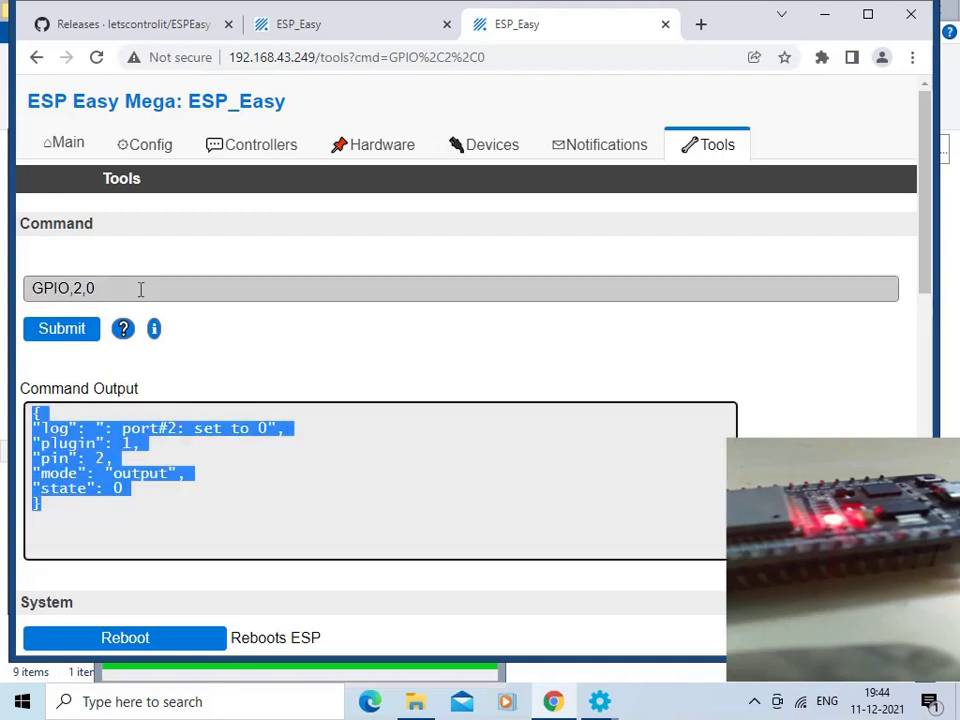
left_click(140, 289)
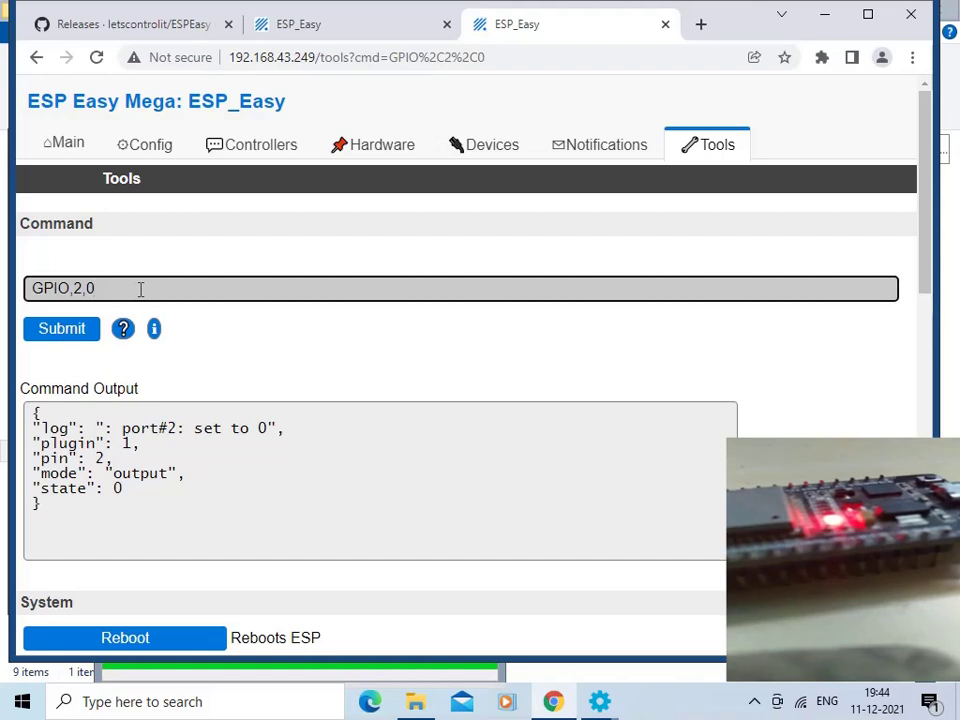
key("BackSpace")
type("1")
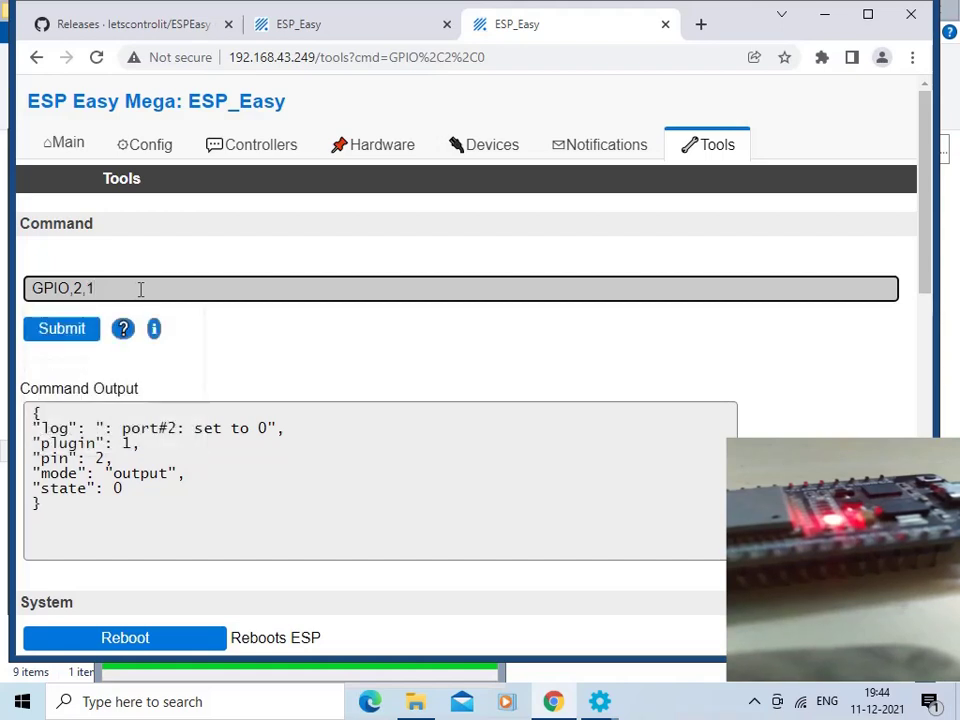
left_click(64, 334)
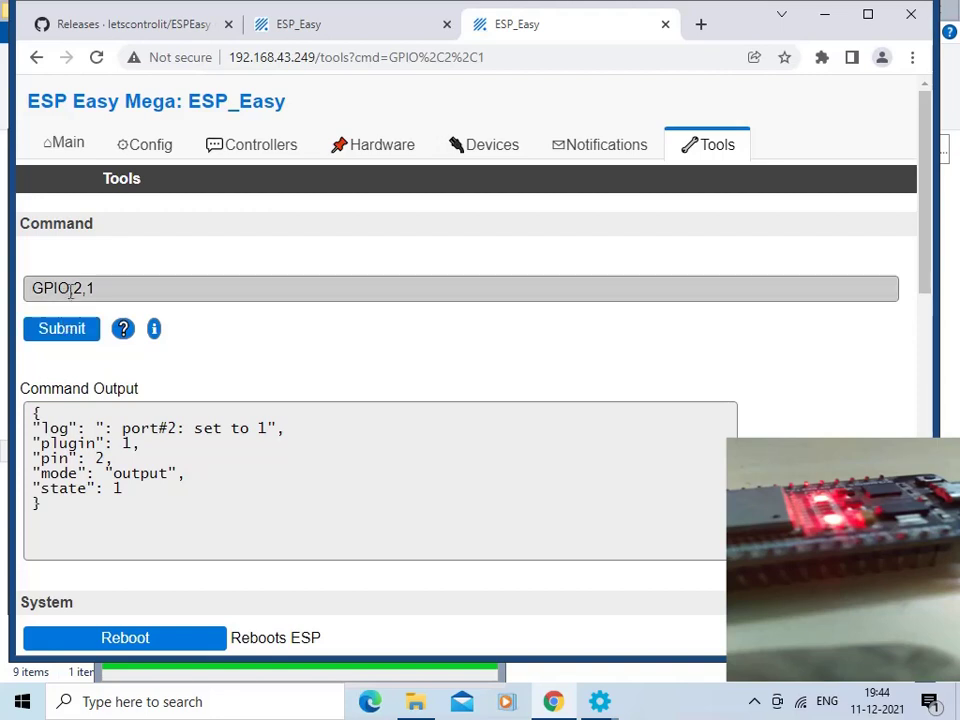
left_click(70, 289)
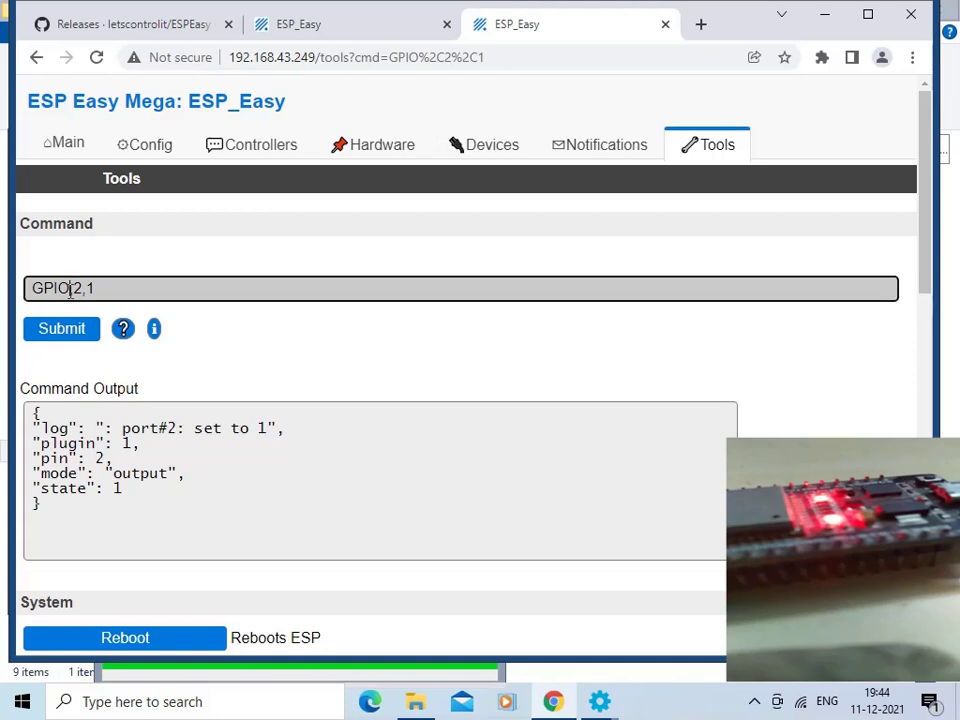
key("BackSpace")
key("BackSpace")
key("BackSpace")
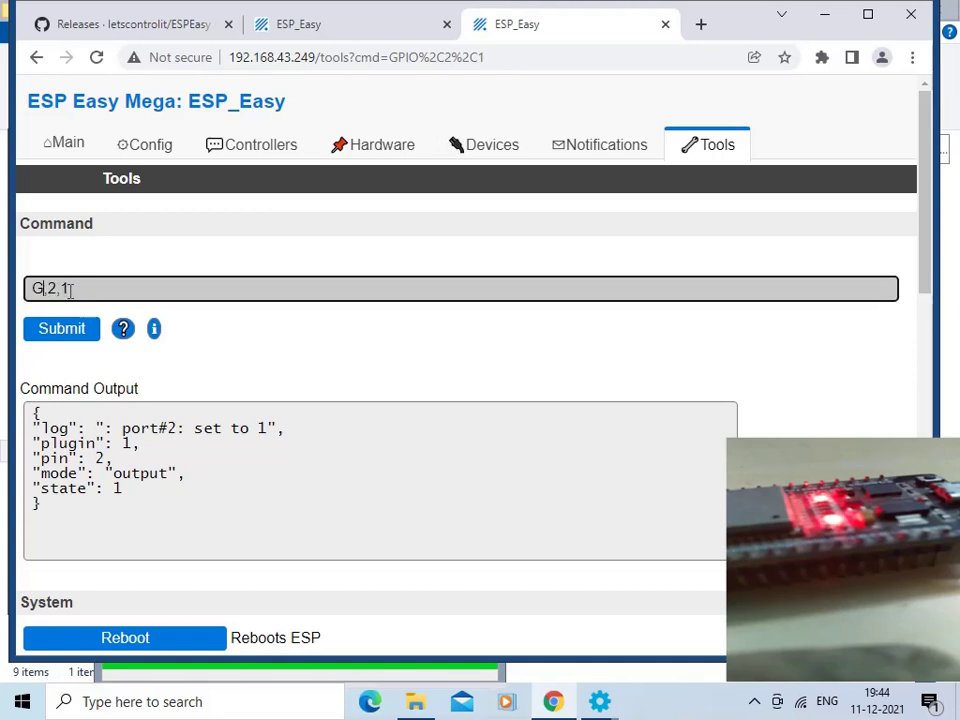
Turn the GPIO command into pwm,2,50 and submit it to run PWM duty 50 on GPIO 2.
key("BackSpace")
type("pwm")
key("End")
key("BackSpace")
type("5")
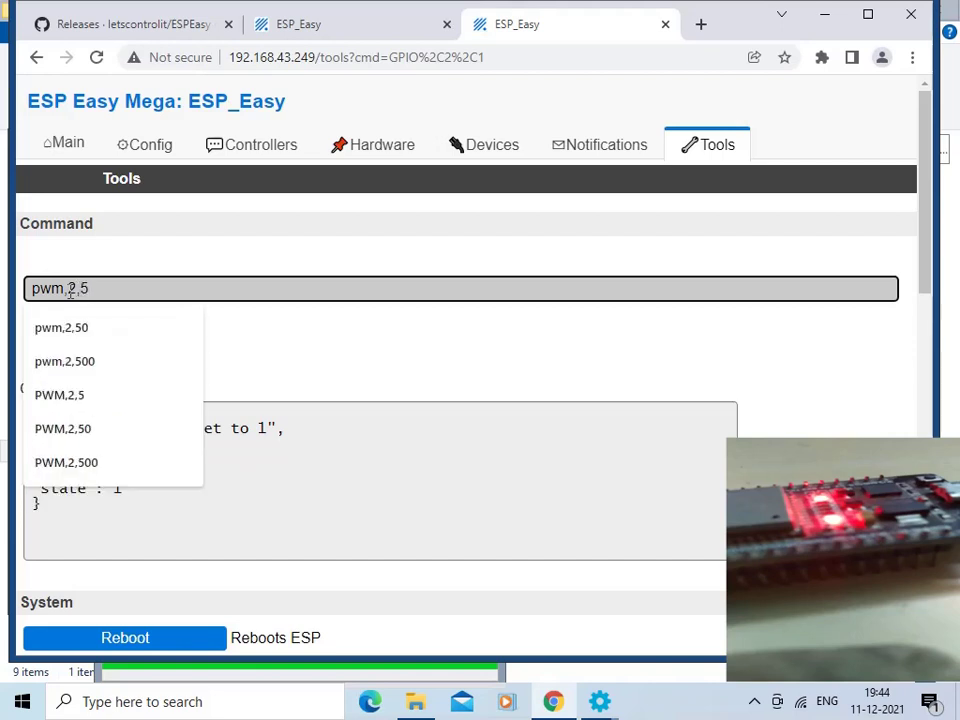
type("0")
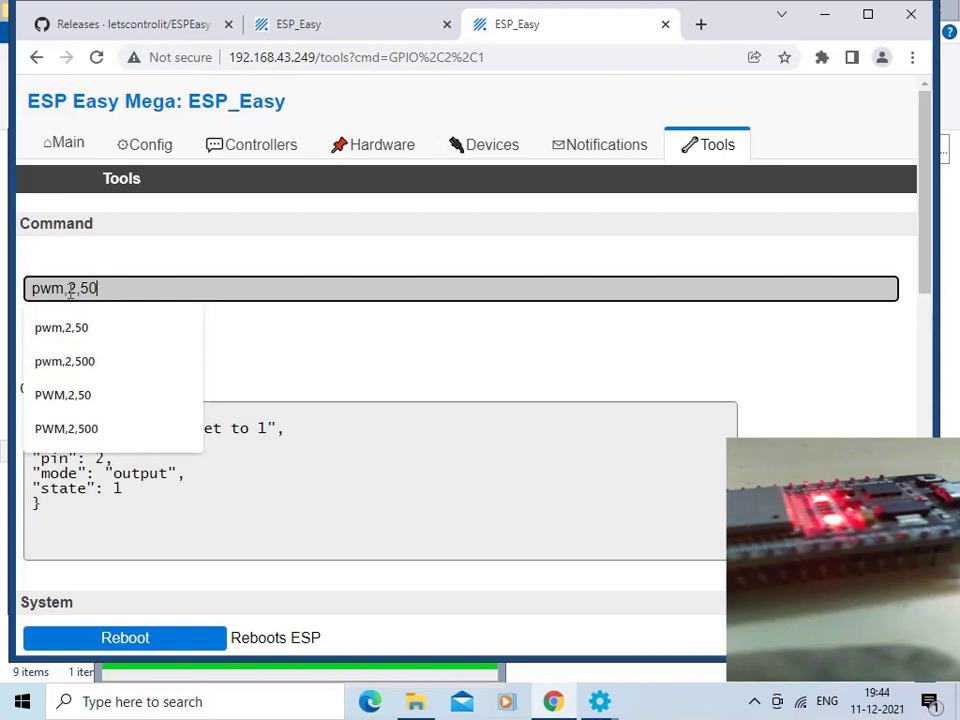
left_click(276, 377)
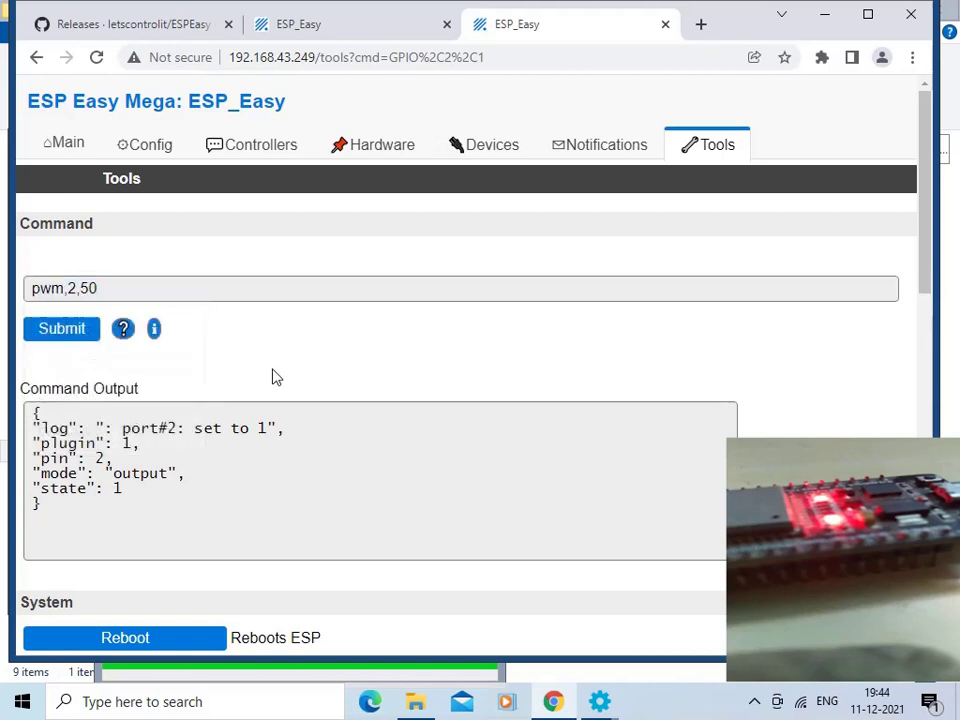
left_click(62, 330)
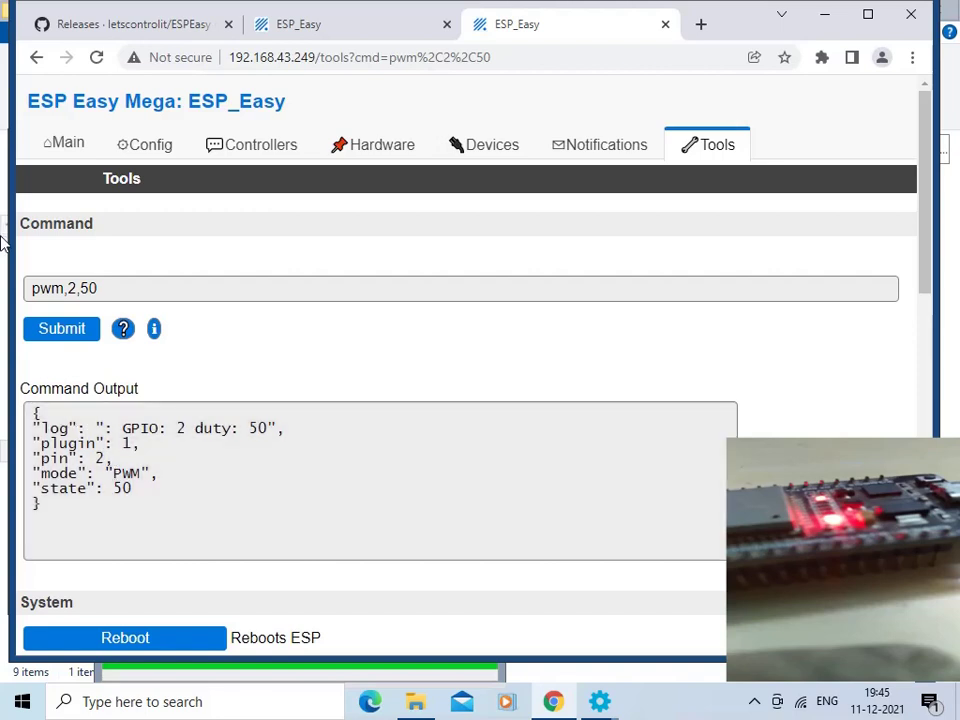
Change the command to pwm,2,500 and submit it for PWM duty 500.
left_click(131, 285)
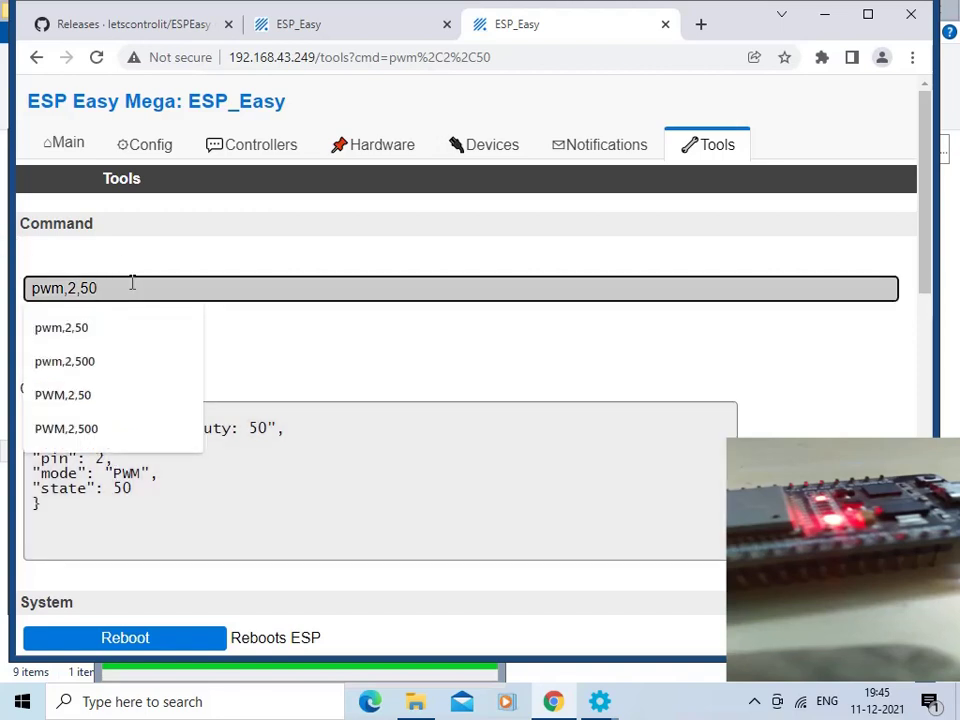
type("0")
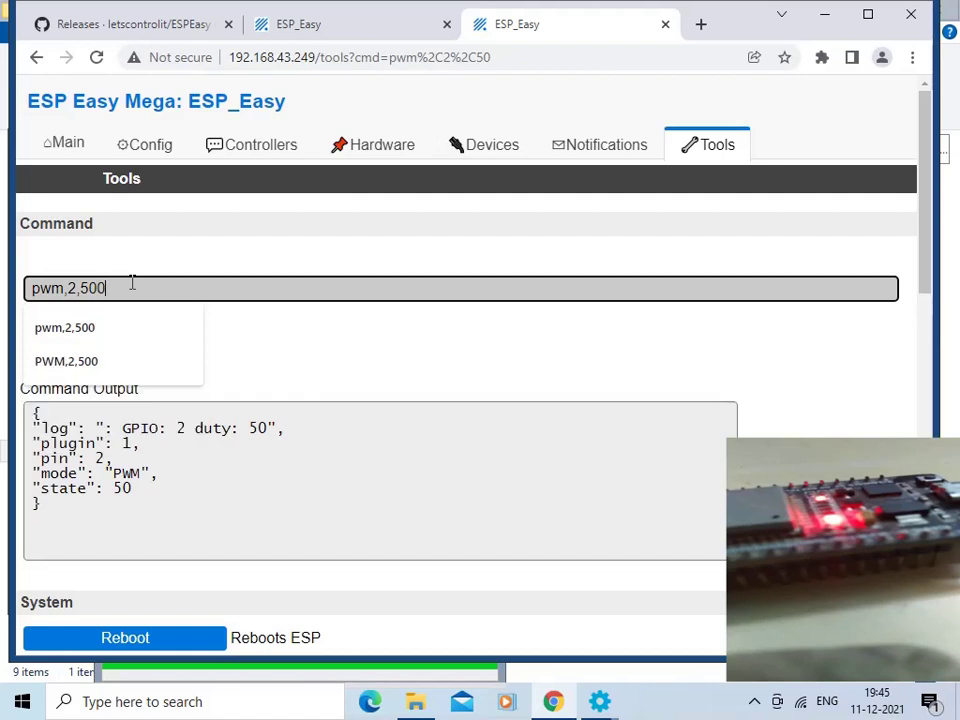
left_click(321, 381)
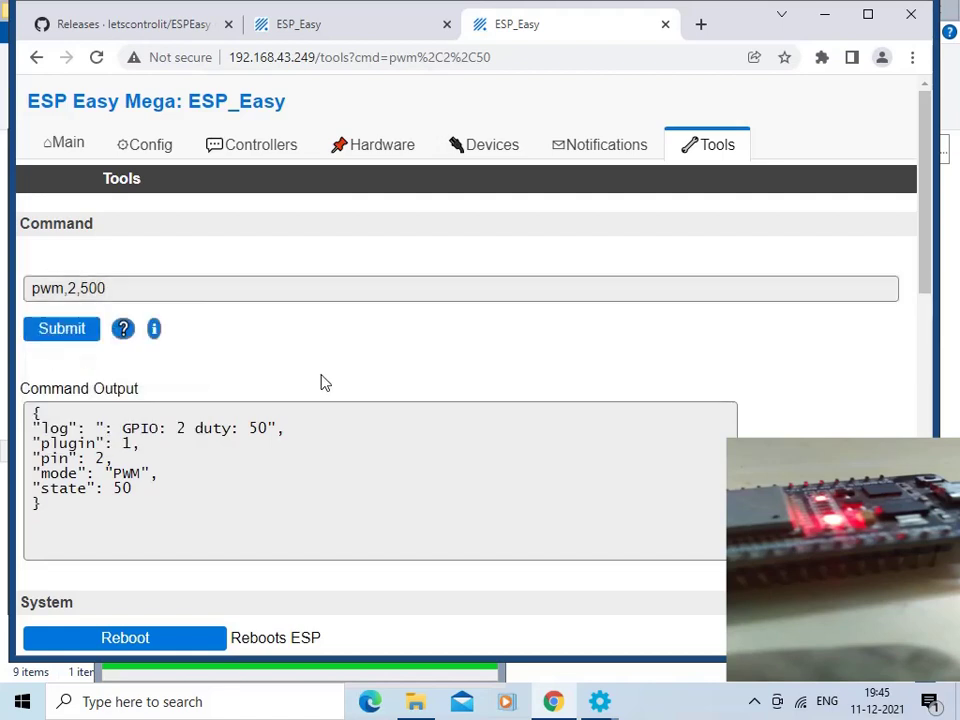
left_click(70, 338)
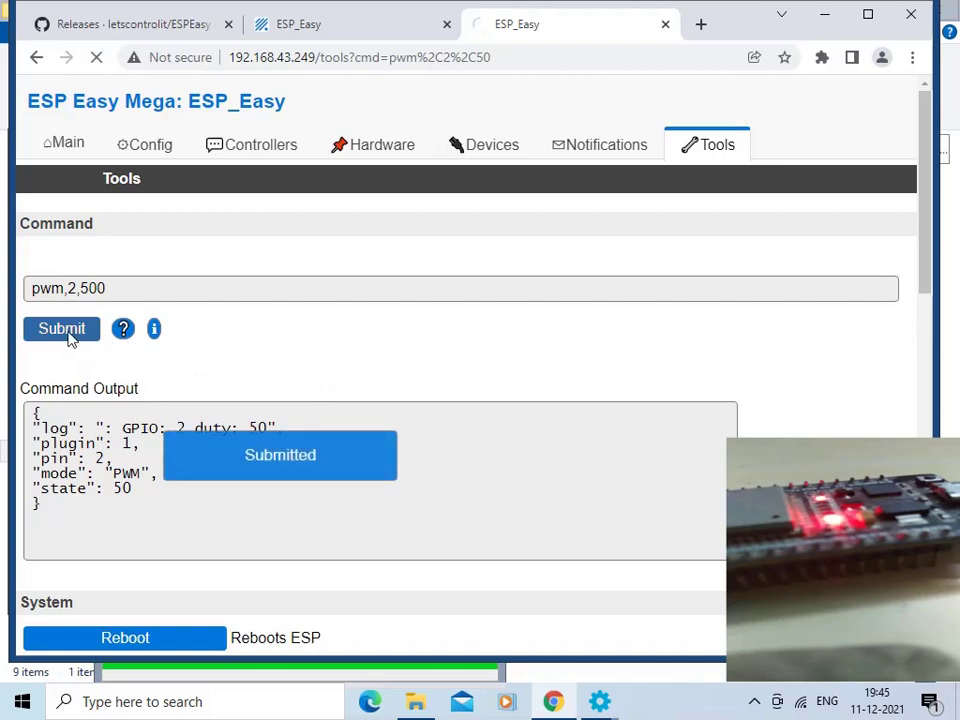